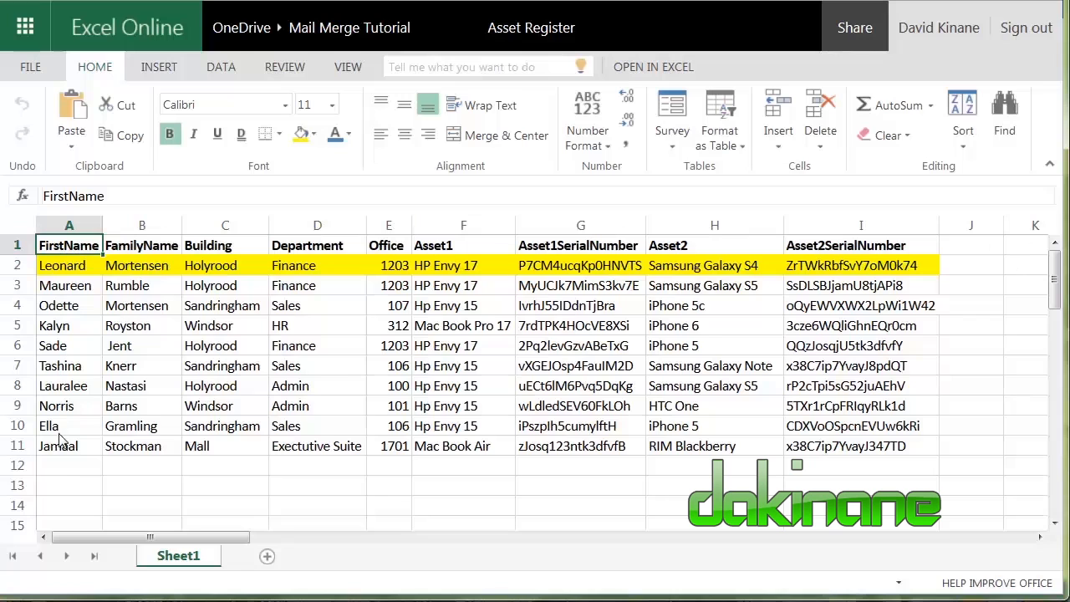
- Review the header row of the Asset Register sheet one column at a time, from FirstName to Asset2SerialNumber
key("Right")
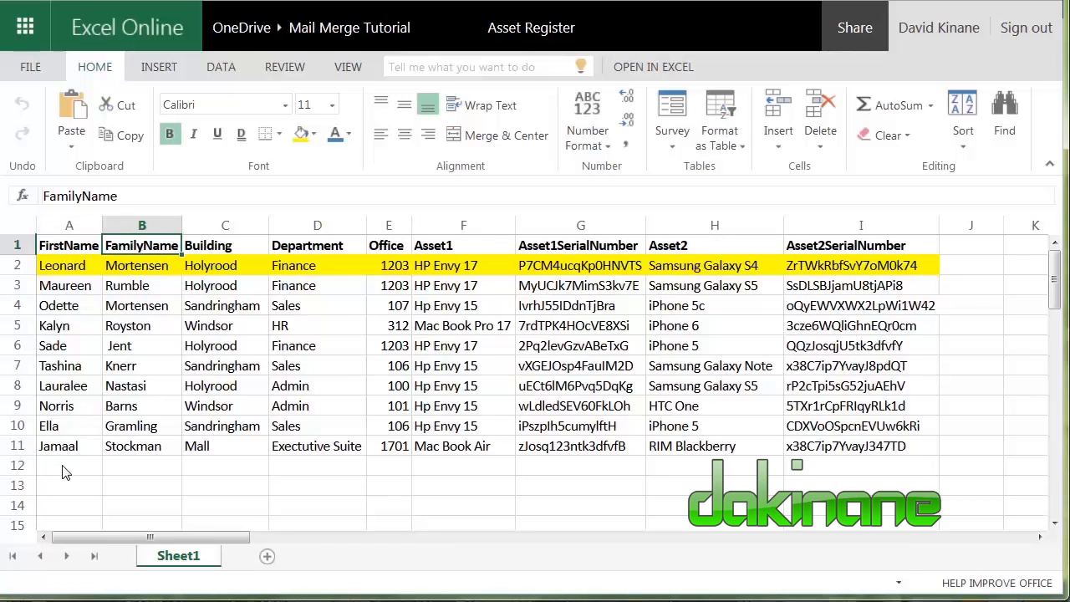
key("Right")
key("Right")
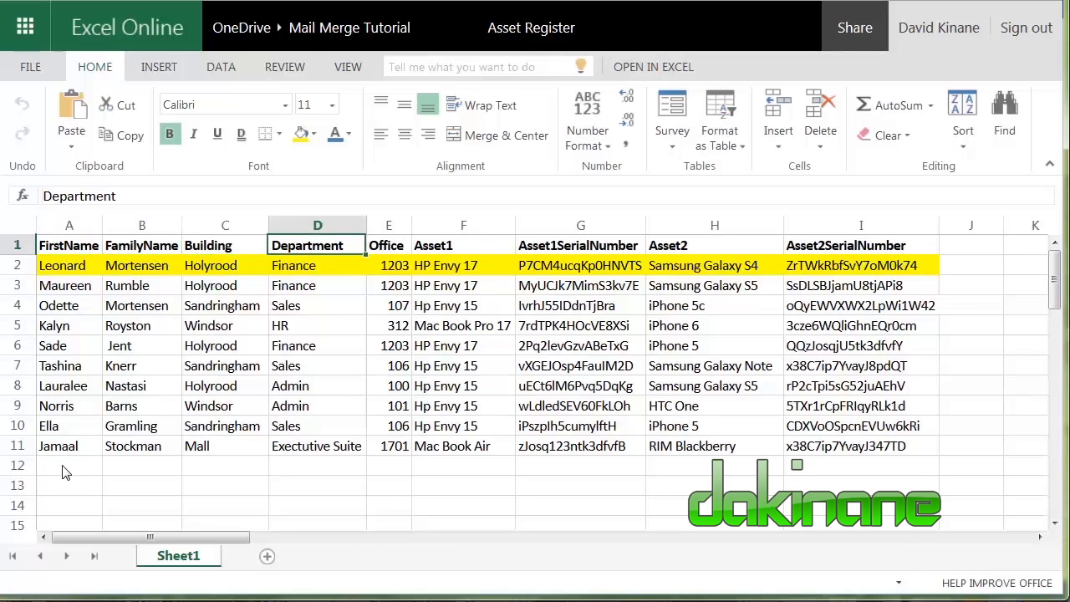
key("Right")
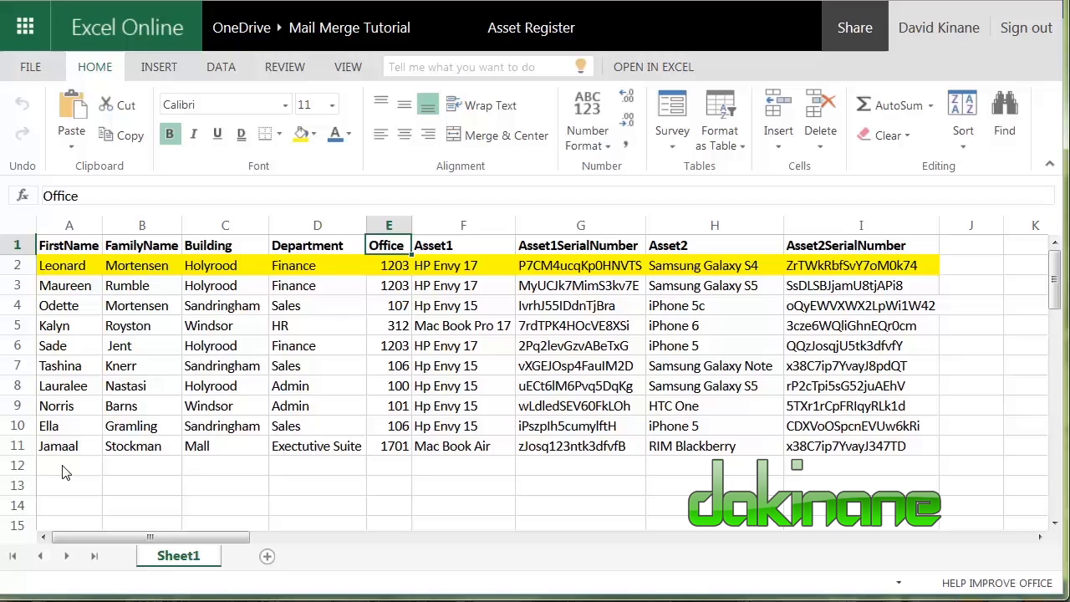
key("Right")
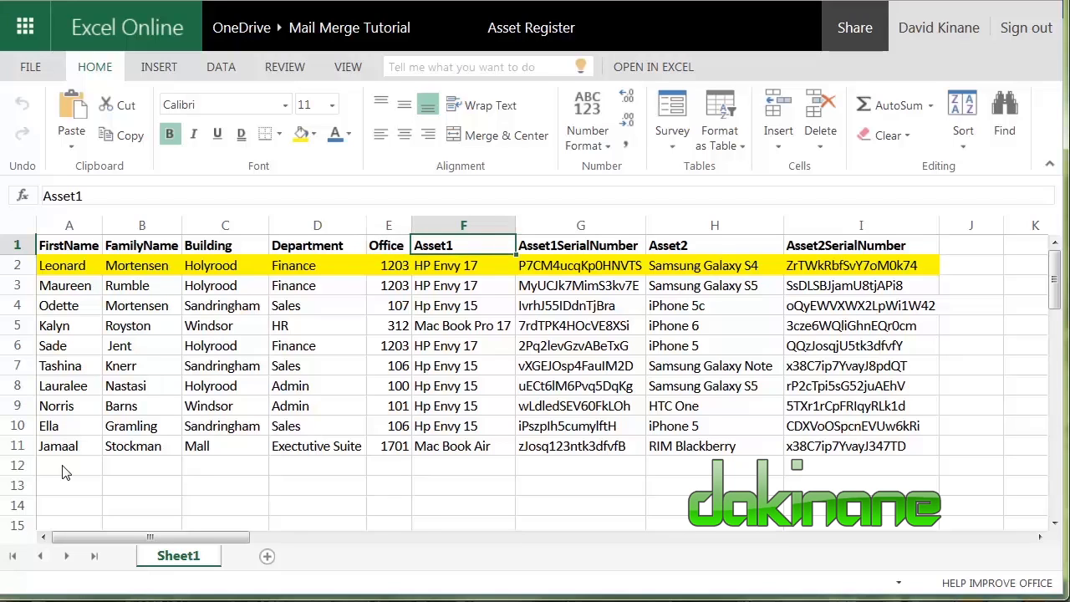
key("Right")
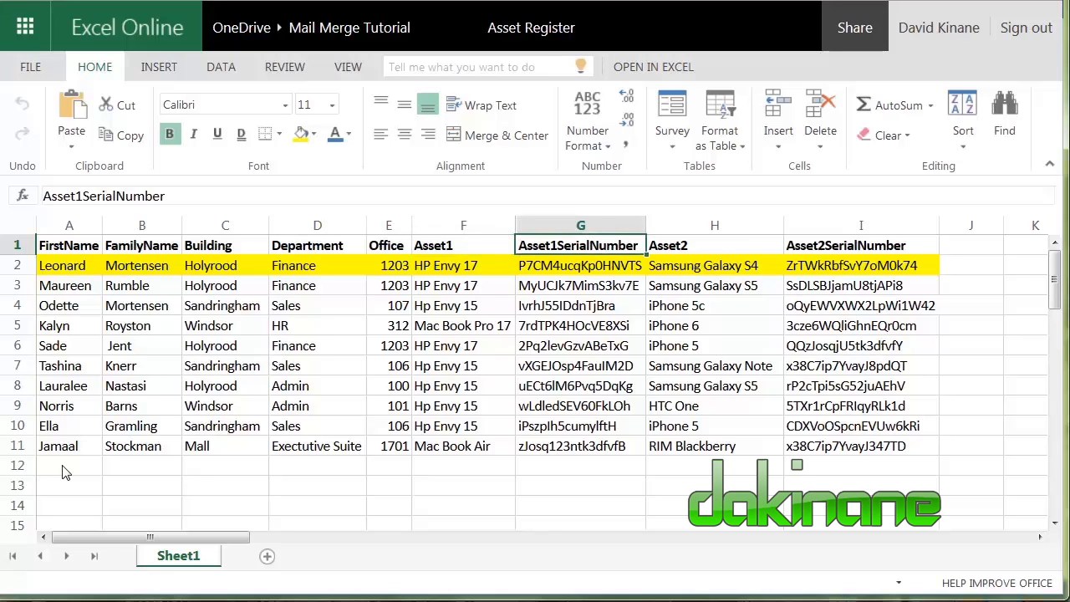
key("Right")
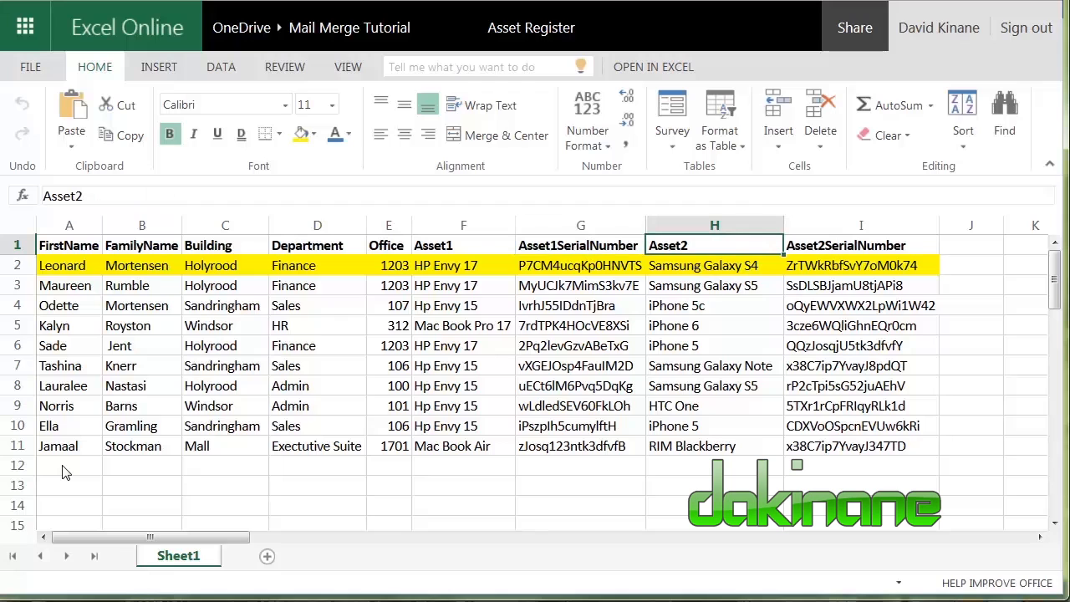
key("Right")
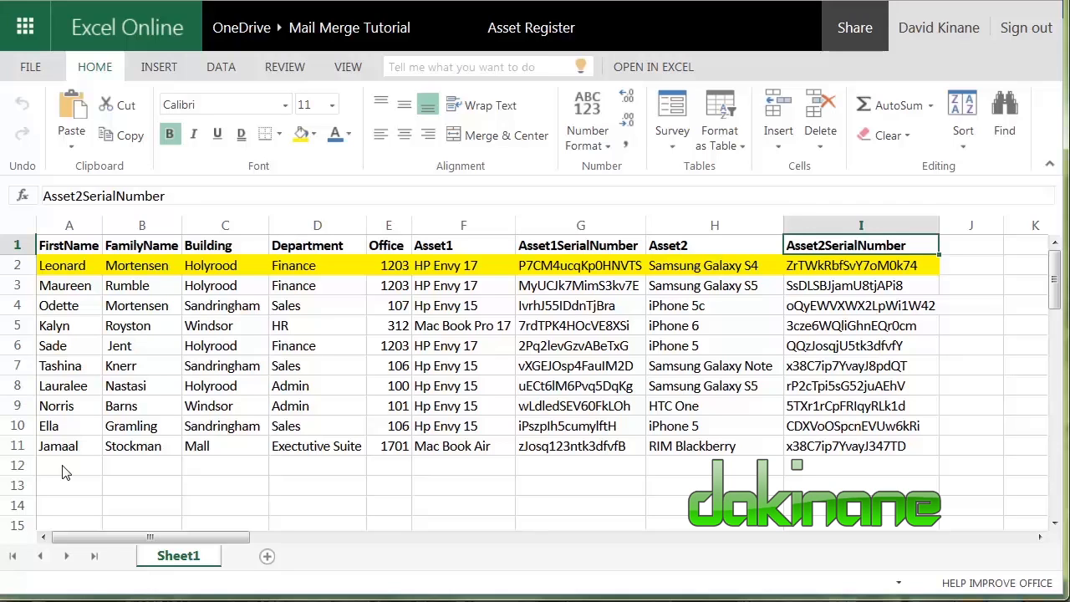
- Examine the highlighted record in row 2 of the asset sheet field by field across its columns
left_click(70, 268)
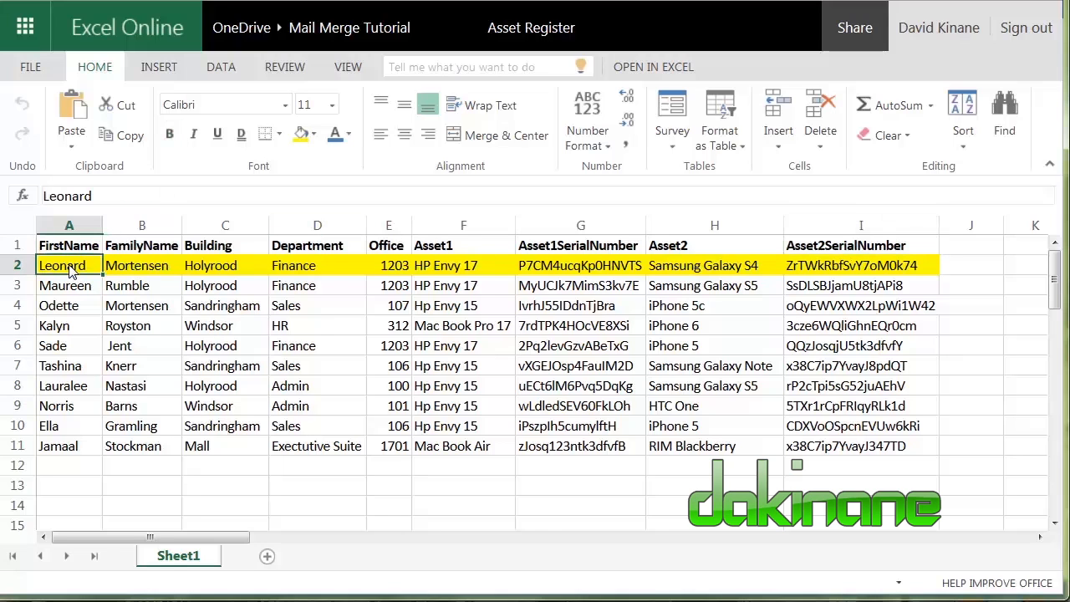
key("Right")
key("Right")
key("Left")
key("Left")
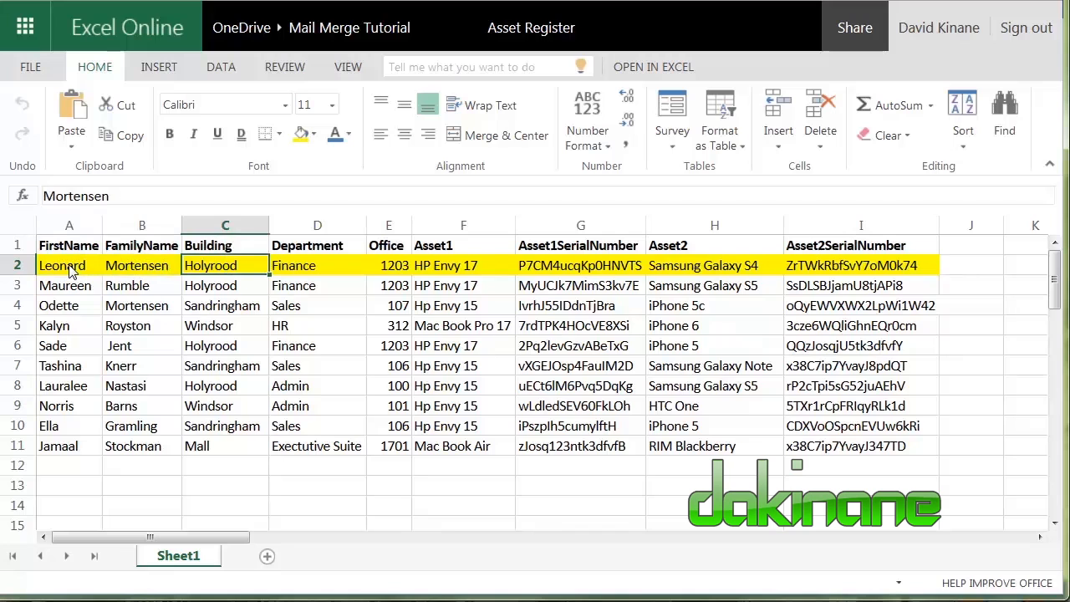
key("Right")
key("Right")
key("Right")
key("Right")
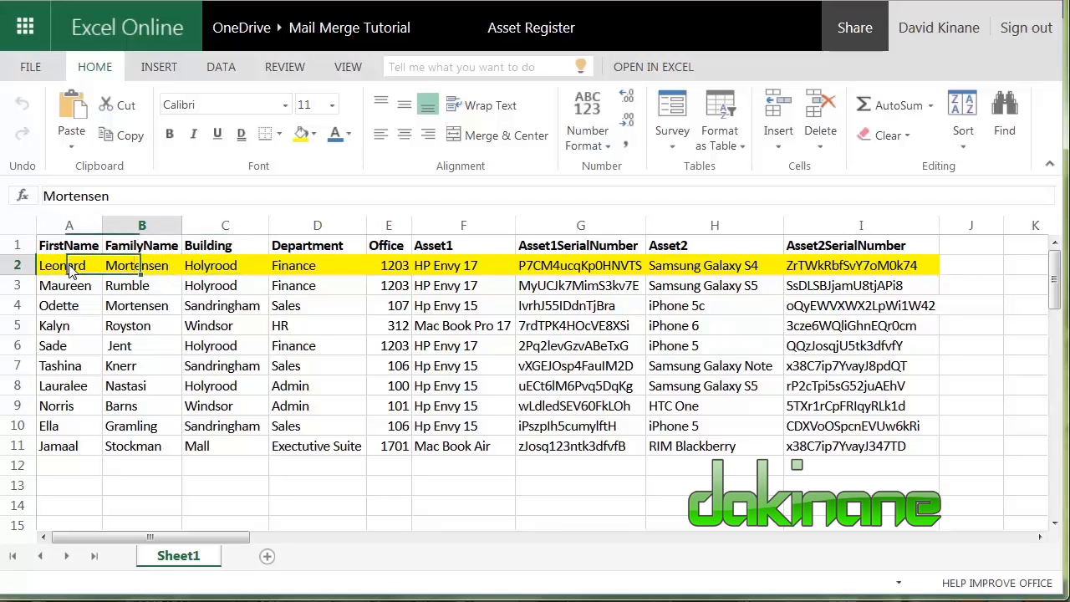
key("Right")
key("Right")
key("Right")
key("Right")
key("Right")
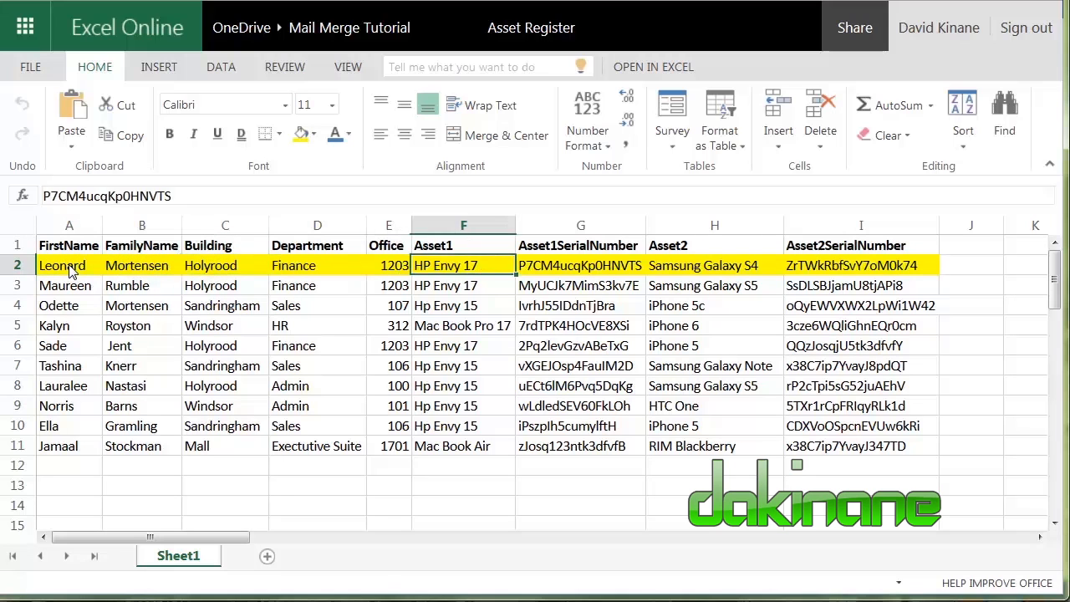
key("Left")
key("Left")
key("Left")
key("Left")
key("Left")
key("Left")
key("Left")
key("Left")
key("Left")
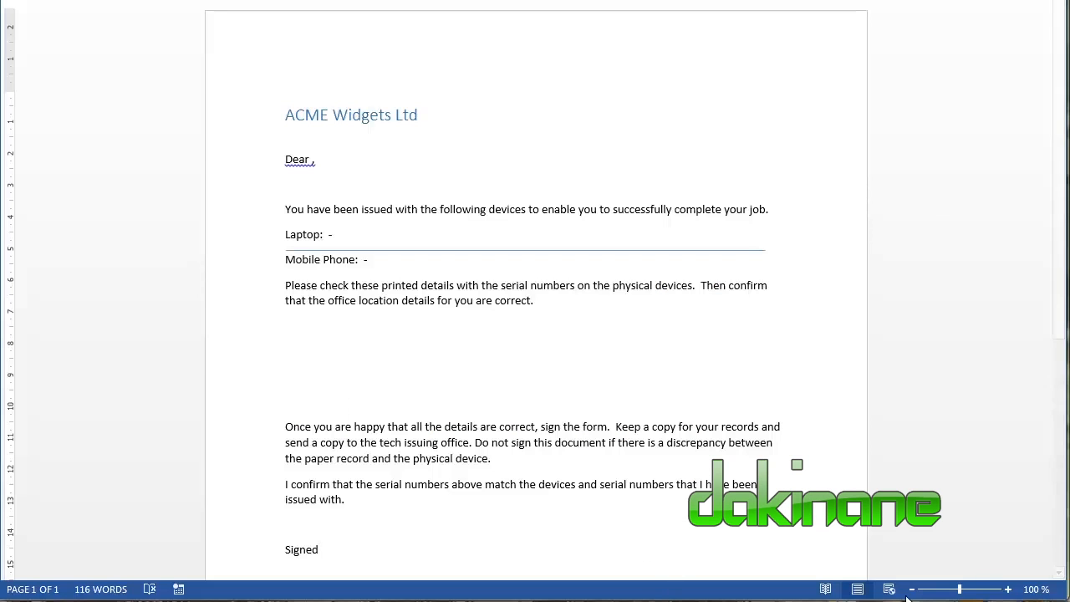
- Enlarge the ACME Widgets Ltd letter in Word to 148% and review it from its heading
mouse_move(960, 590)
left_mouse_down()
mouse_move(951, 591)
mouse_move(974, 592)
mouse_move(965, 590)
left_mouse_up()
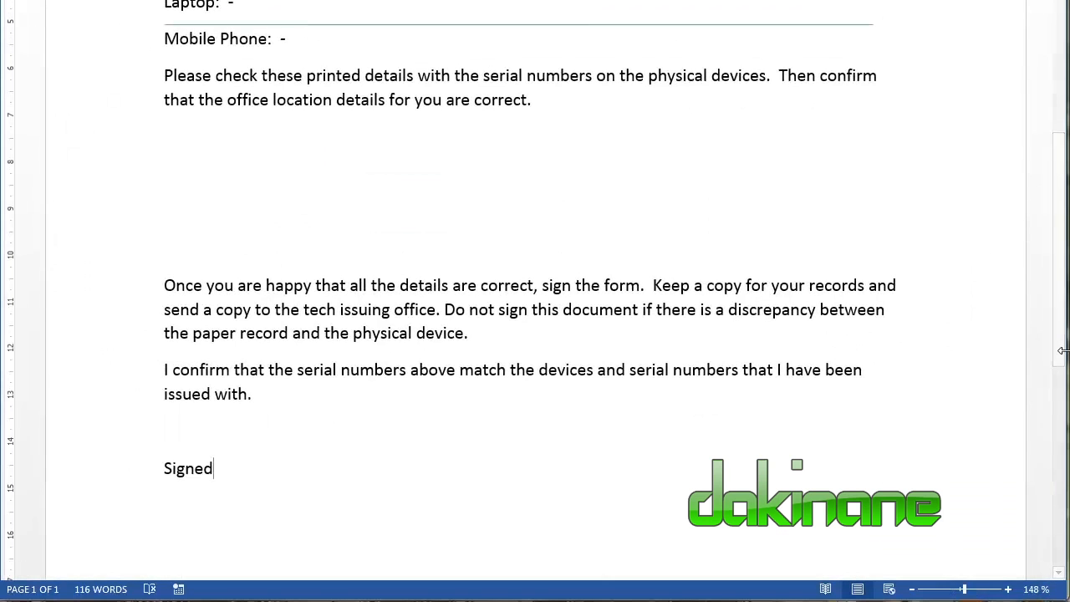
left_click_drag(1062, 361, 1041, 219)
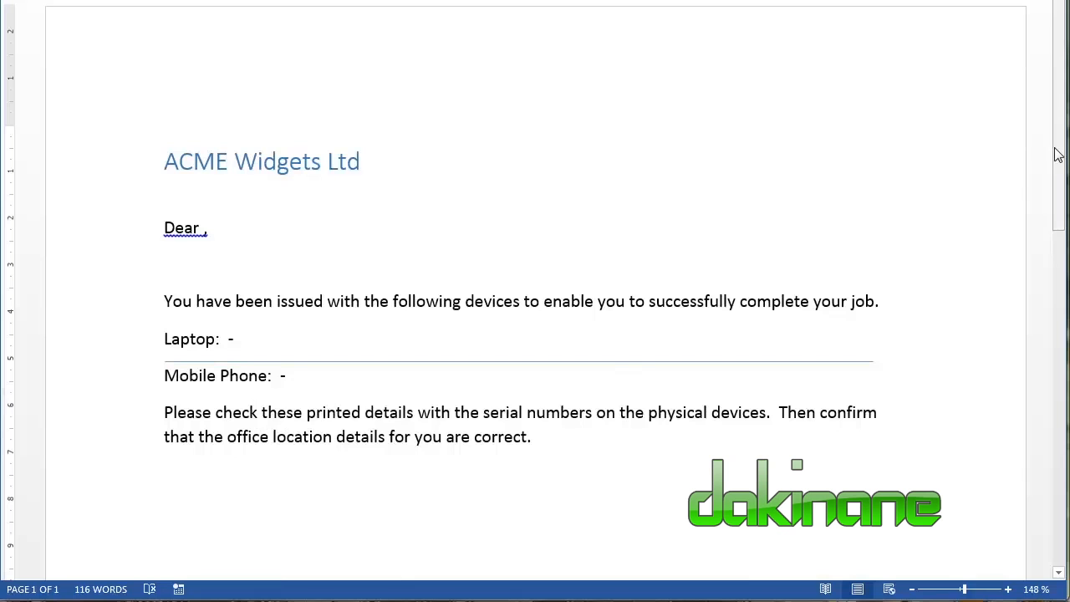
mouse_move(1059, 155)
left_mouse_down()
mouse_move(1059, 336)
mouse_move(1059, 151)
left_mouse_up()
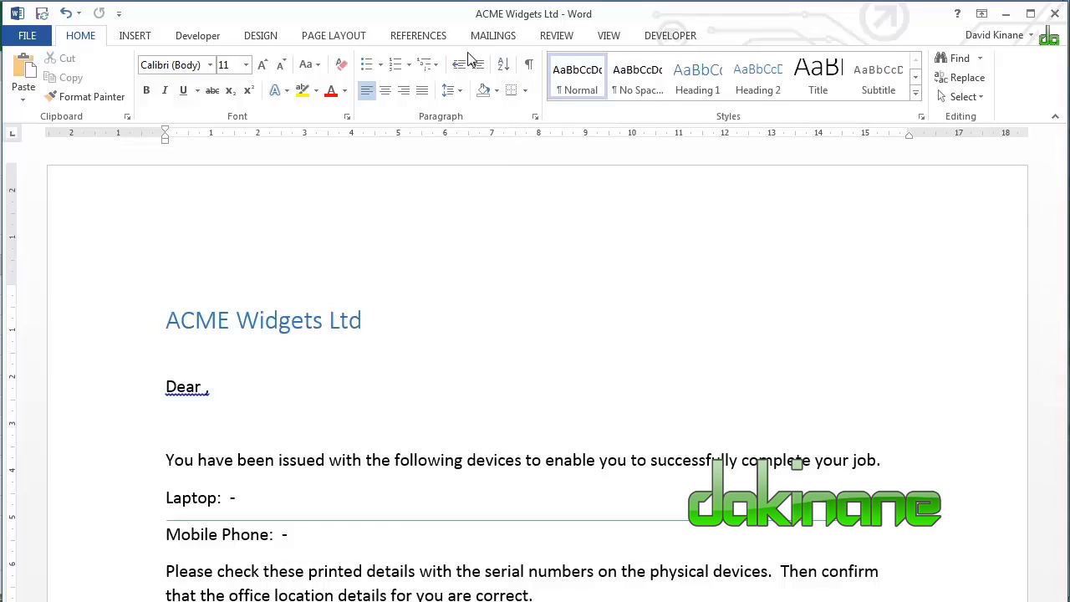
- Start a mail merge of the Letters type for the ACME Widgets Ltd document
left_click(502, 40)
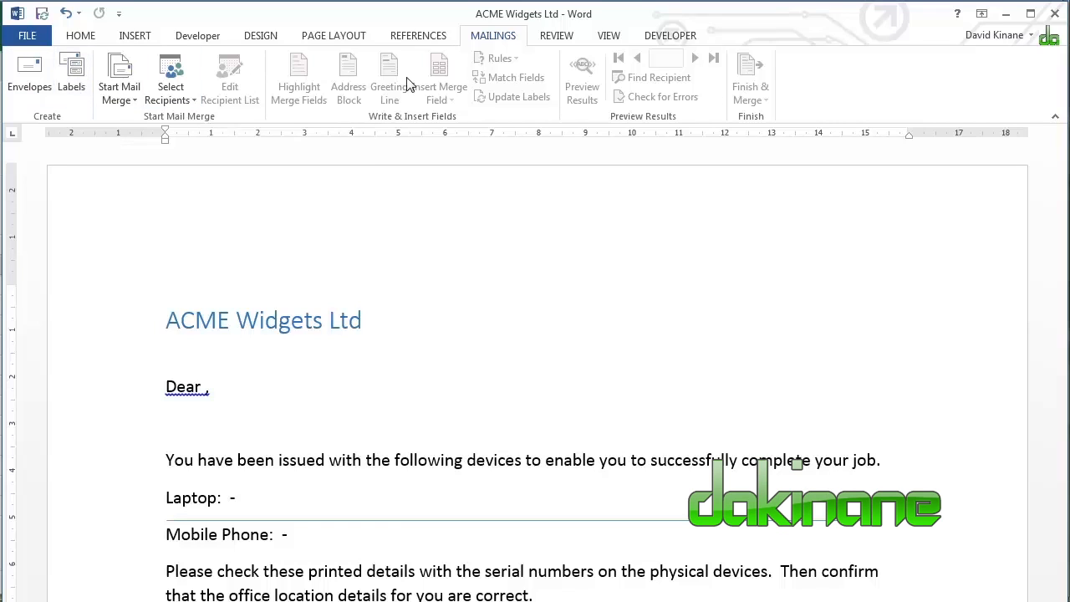
left_click(131, 102)
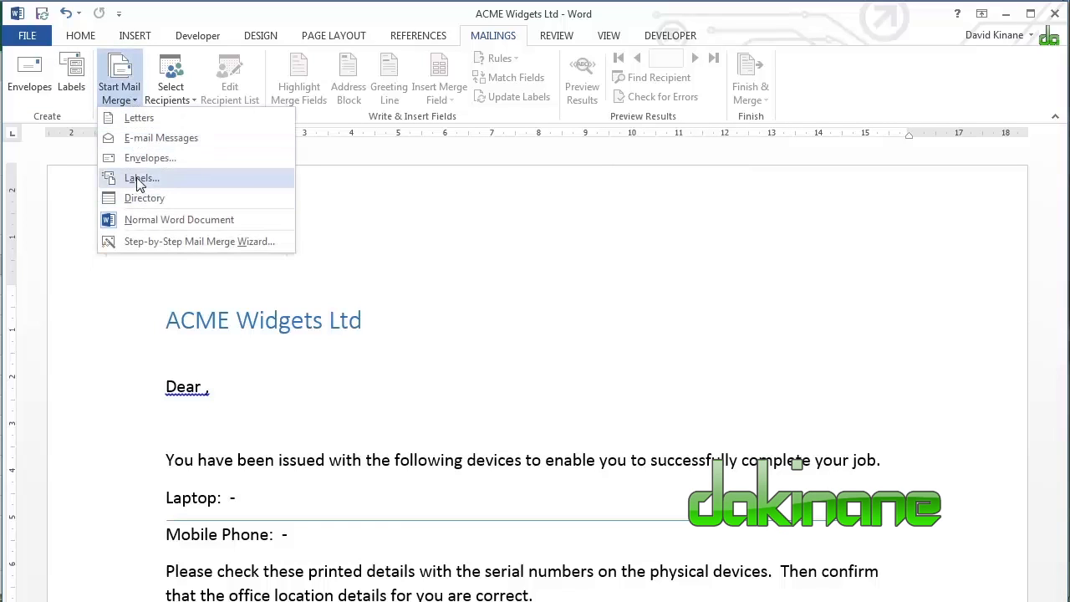
left_click(141, 120)
scroll(246, 203, "down", 3)
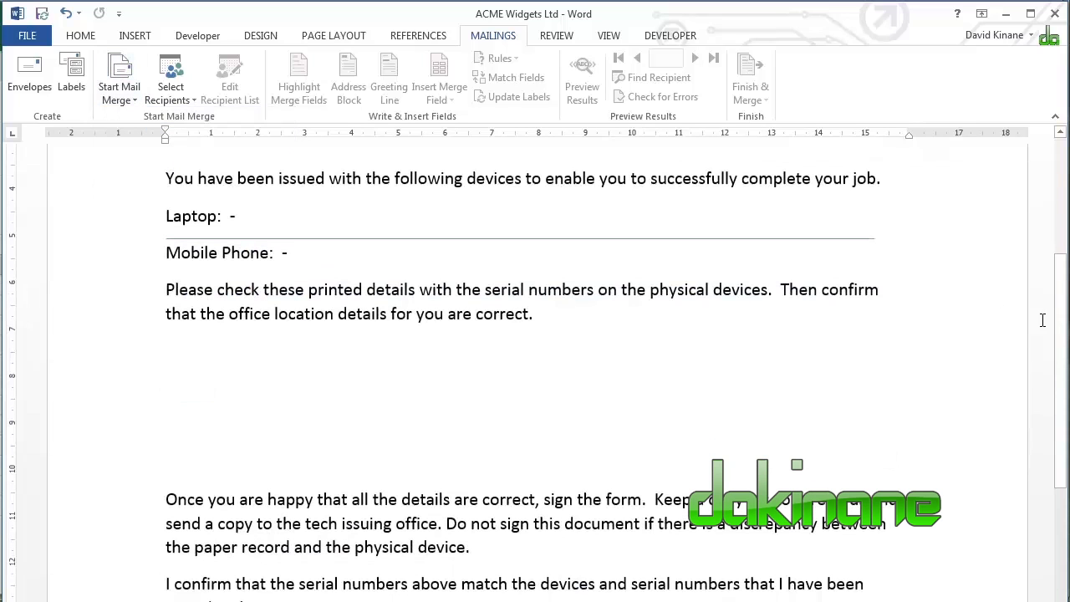
scroll(477, 287, "up", 4)
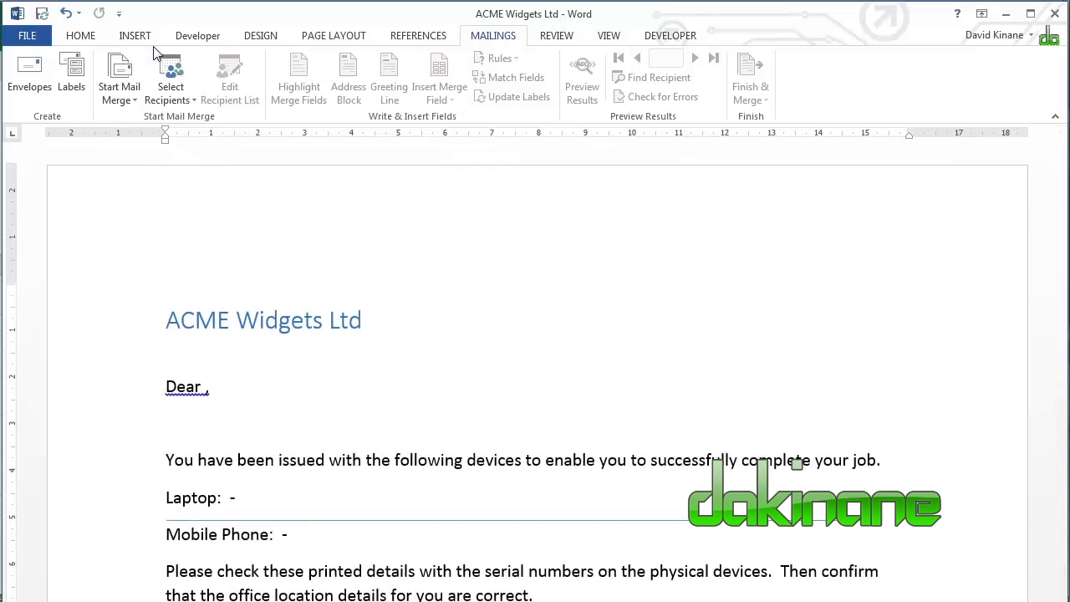
- Choose to use an existing recipient list and limit the data source file types to Excel Files
left_click(190, 101)
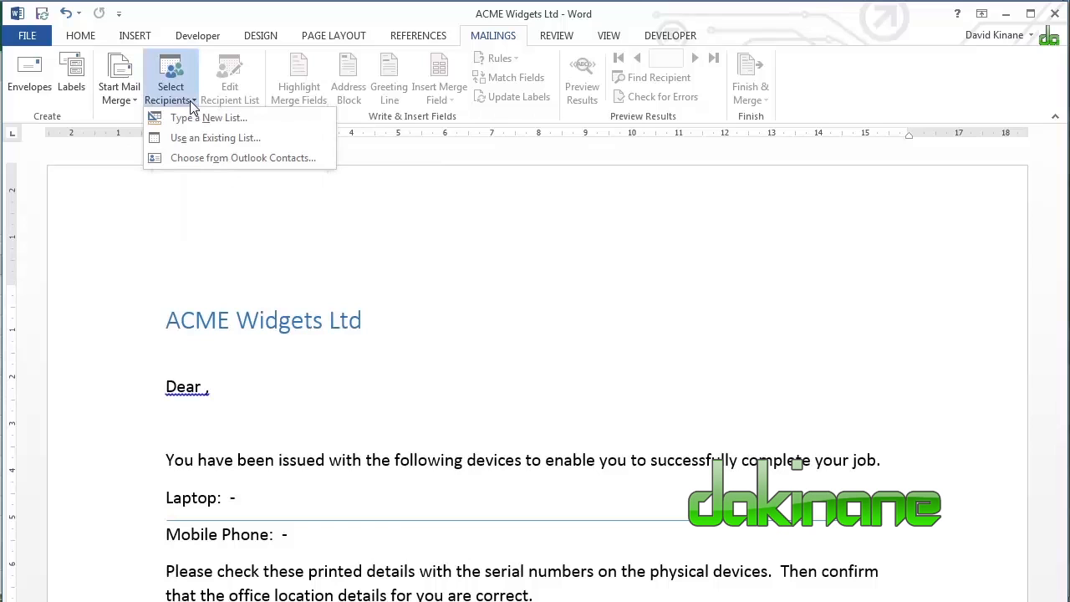
left_click(189, 143)
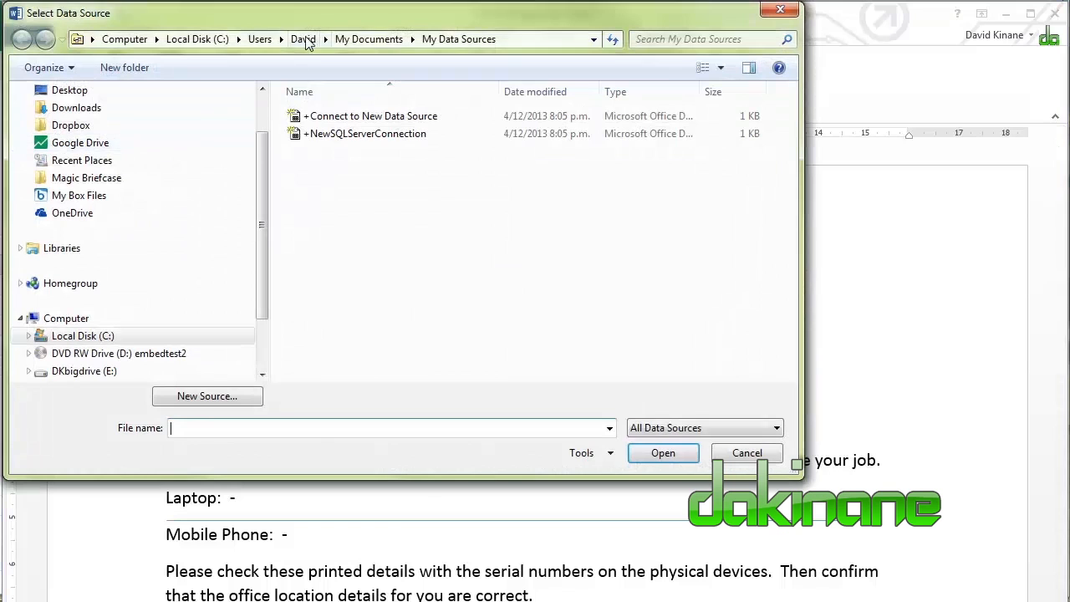
left_click_drag(324, 23, 391, 80)
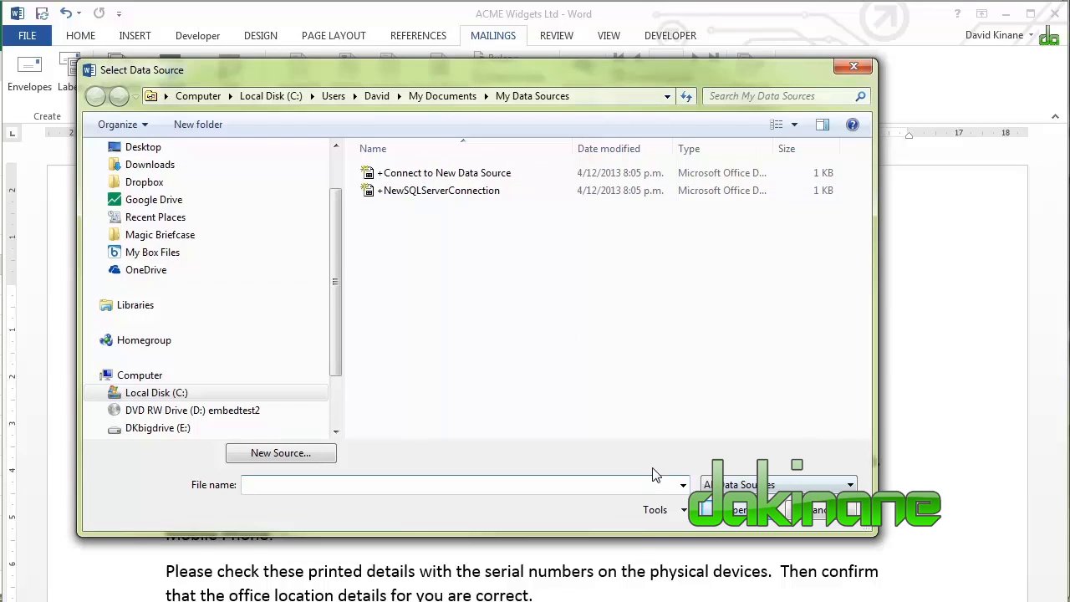
left_click(851, 485)
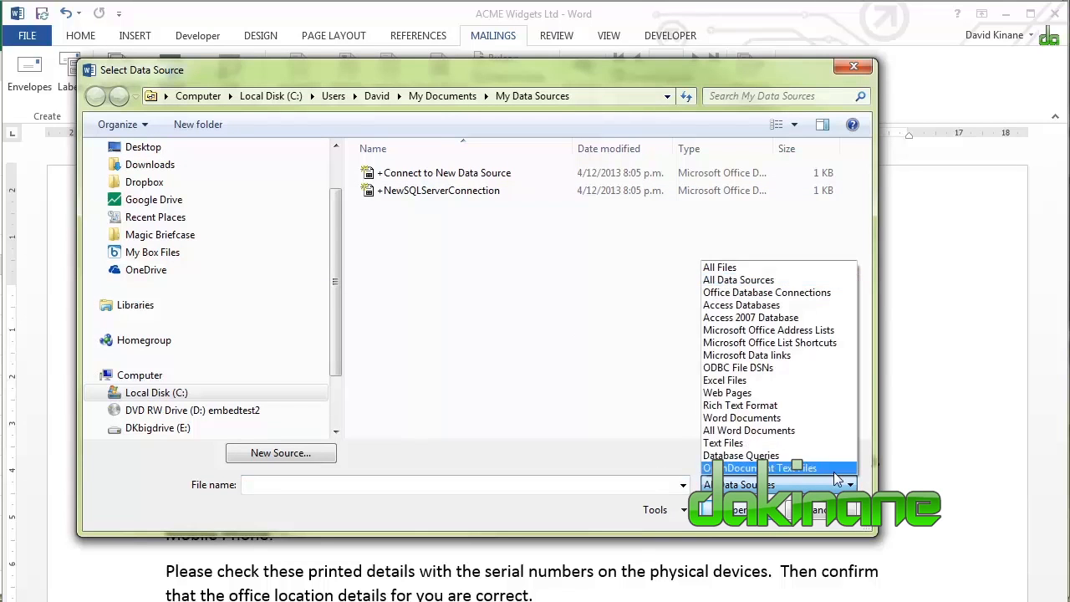
left_click(790, 387)
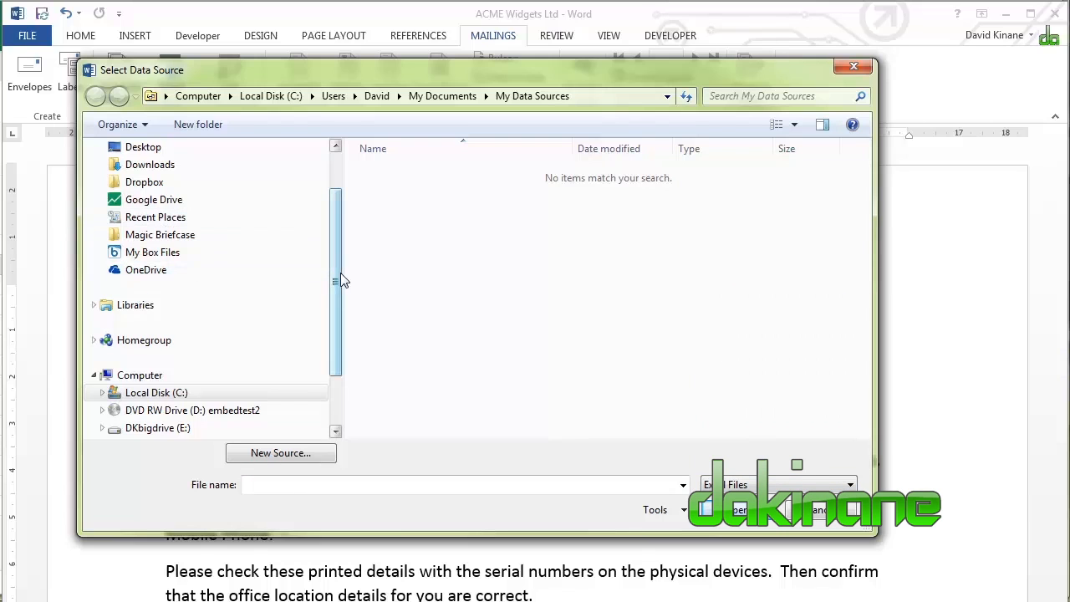
- Load the recipients from Sheet1$ of the Asset Register workbook in OneDrive's Documents/personal/Mail Merge Tutorial folder, keeping the first row as column headers
left_click(148, 276)
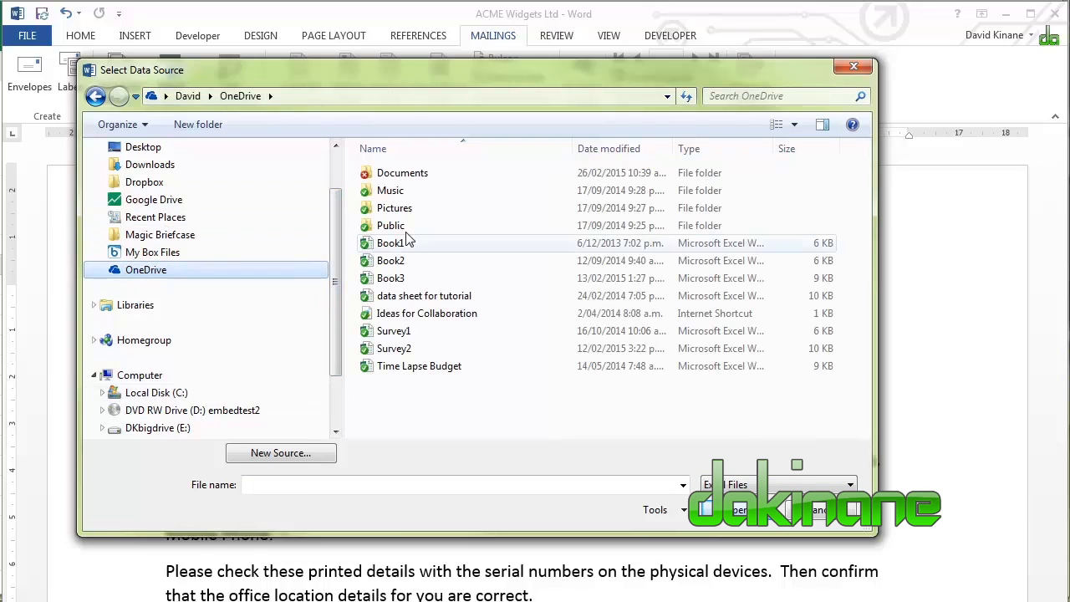
double_click(410, 176)
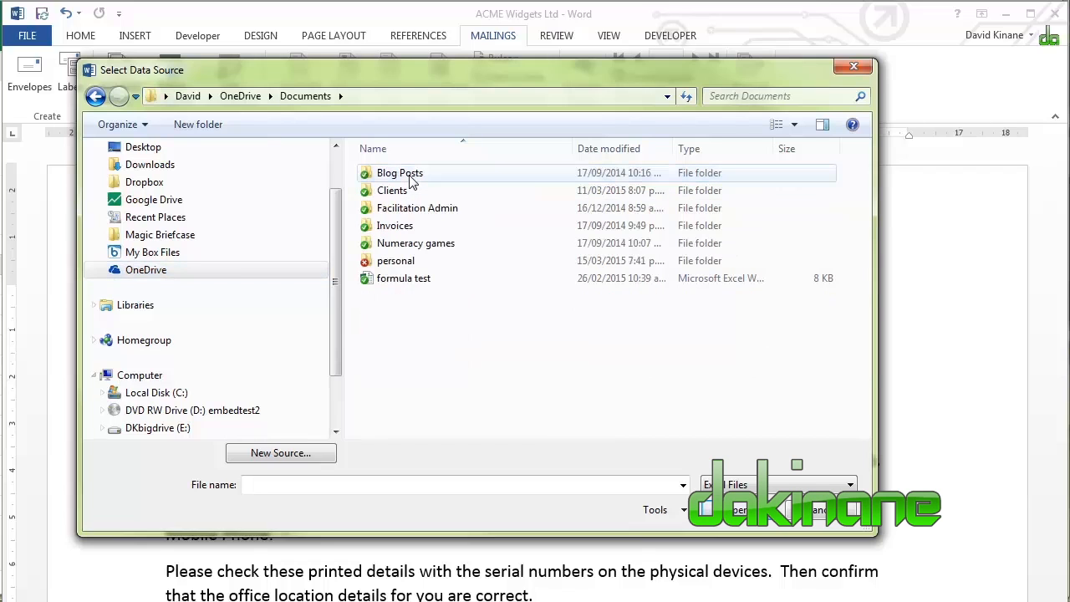
double_click(398, 260)
double_click(414, 191)
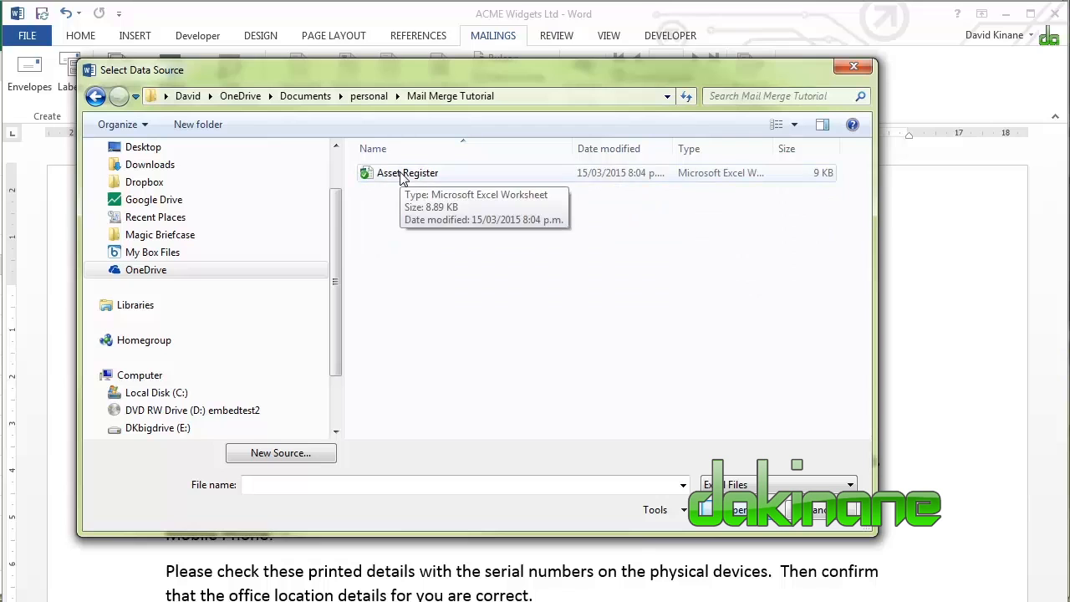
left_click(401, 179)
left_click(736, 510)
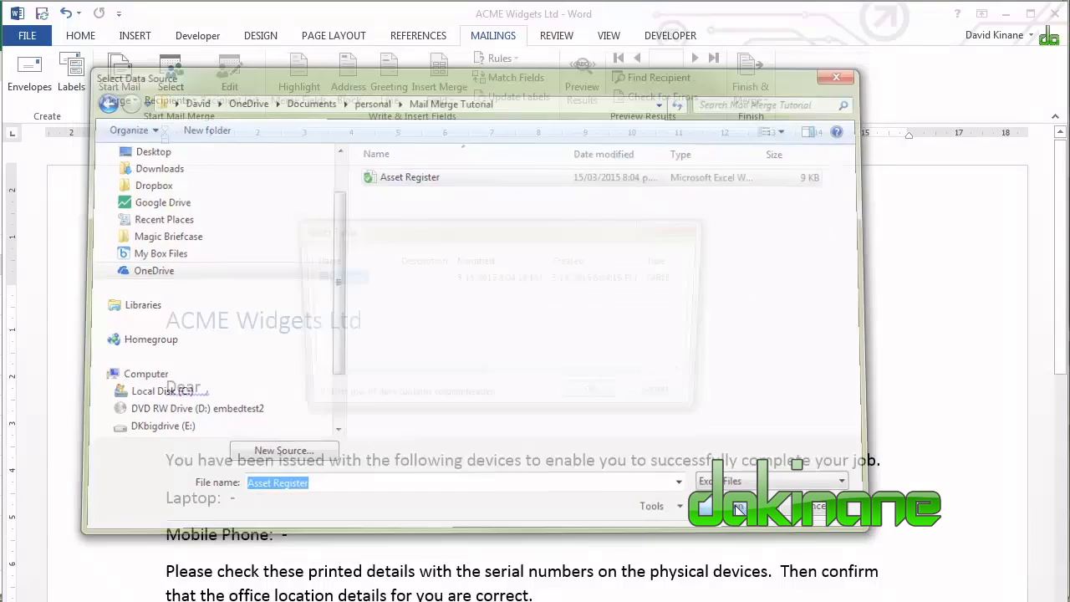
left_click_drag(511, 228, 501, 157)
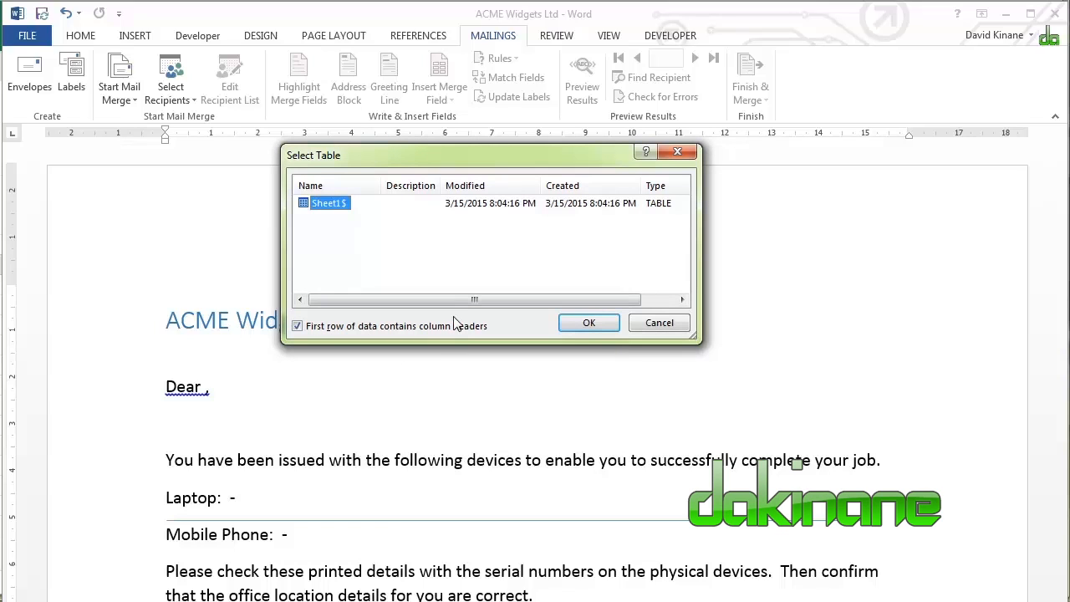
left_click(588, 324)
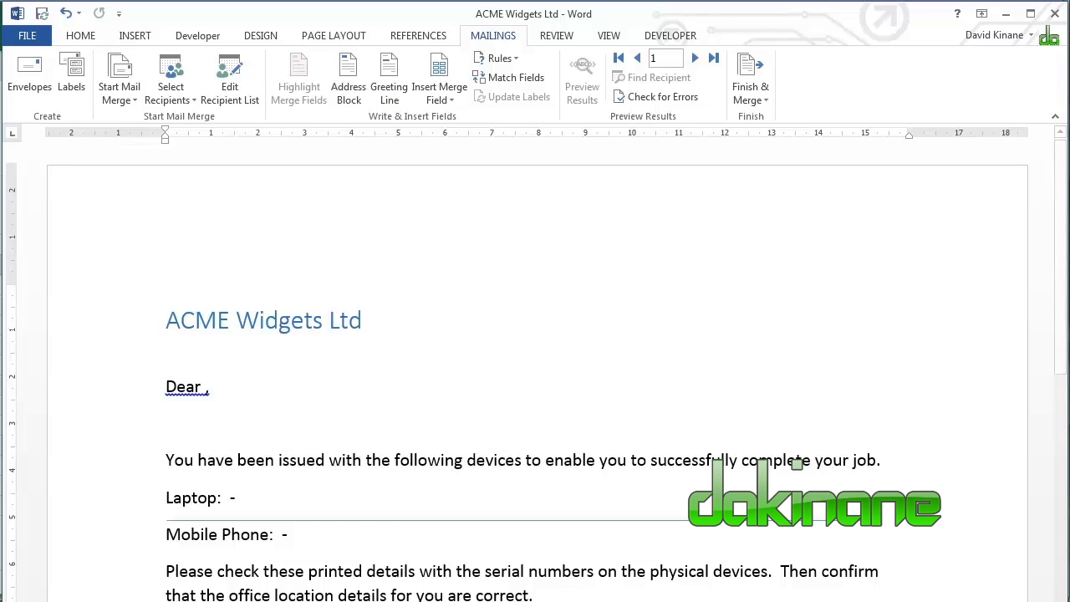
- Insert the FirstName merge field between "Dear" and the comma in the letter's greeting
scroll(1066, 314, "down", 1)
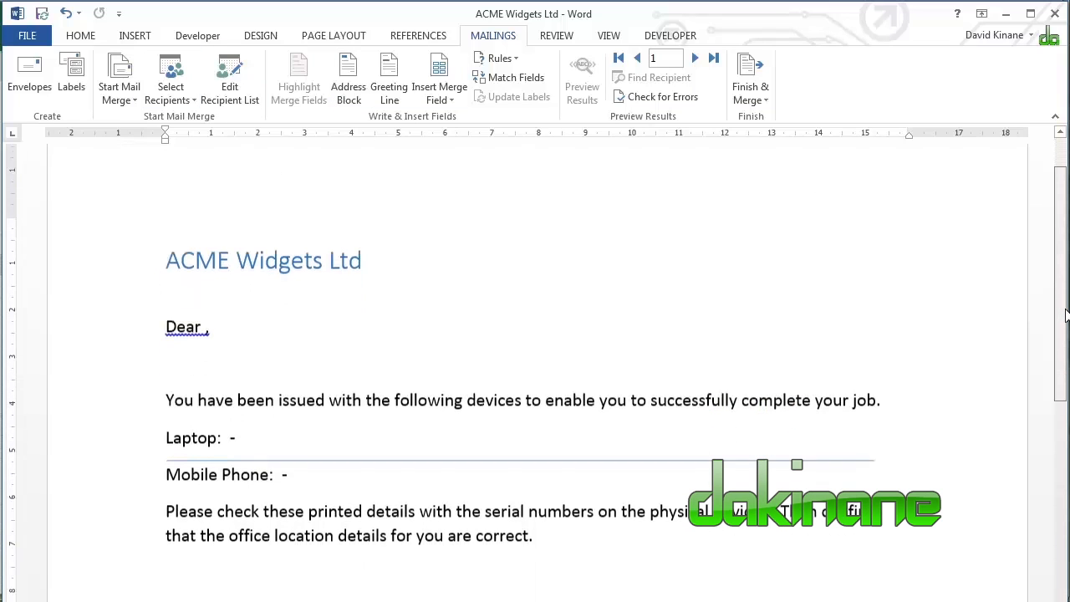
scroll(1066, 313, "down", 2)
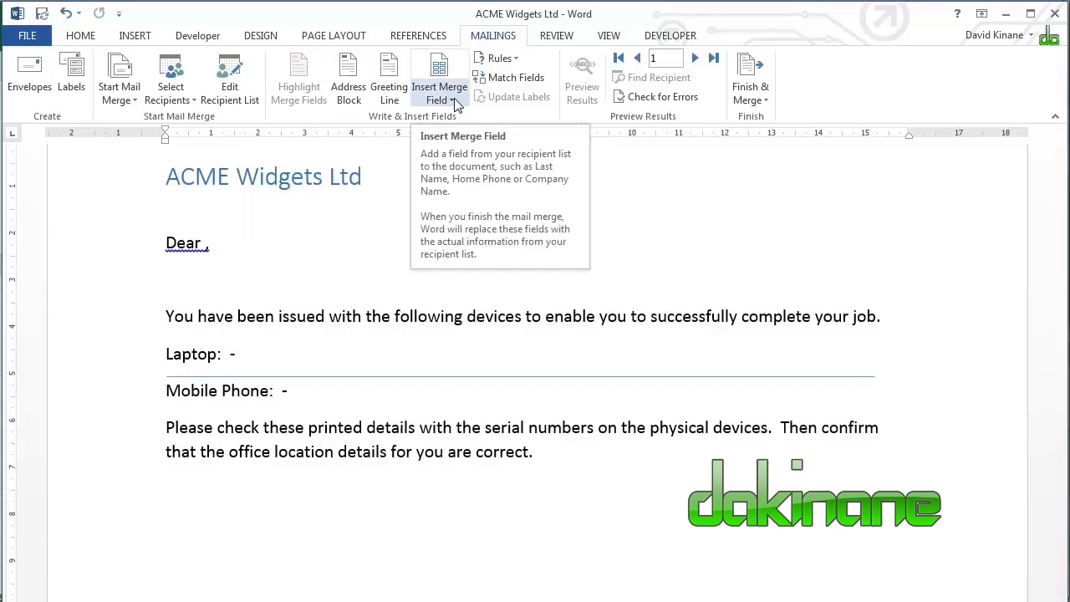
left_click(203, 242)
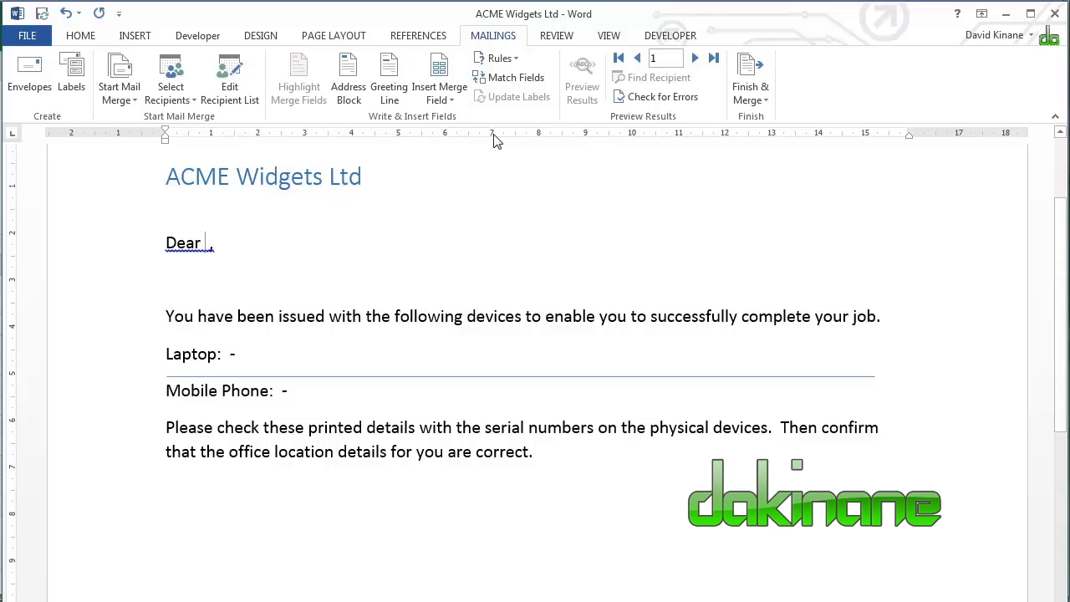
left_click(455, 101)
left_click(448, 118)
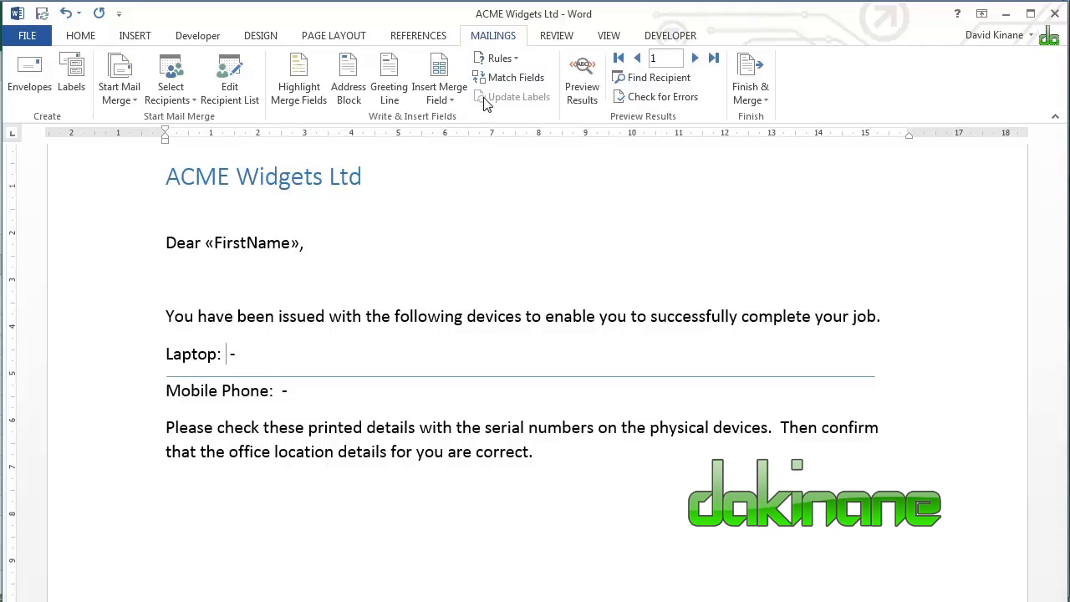
- Insert the Asset1 merge field before the dash on the Laptop line and the Asset1SerialNumber field after it
left_click(449, 101)
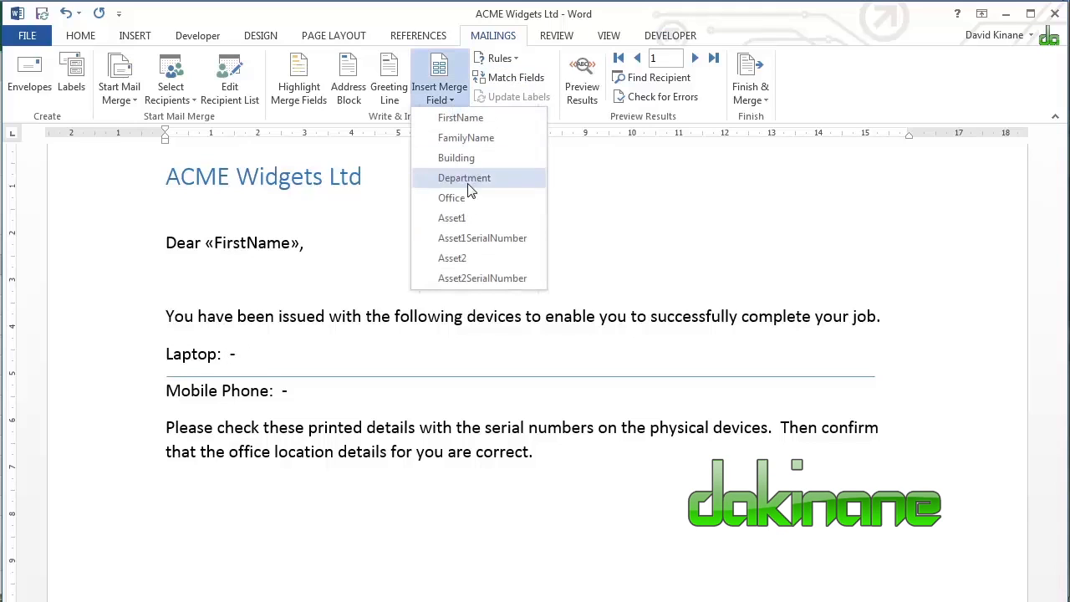
left_click(469, 218)
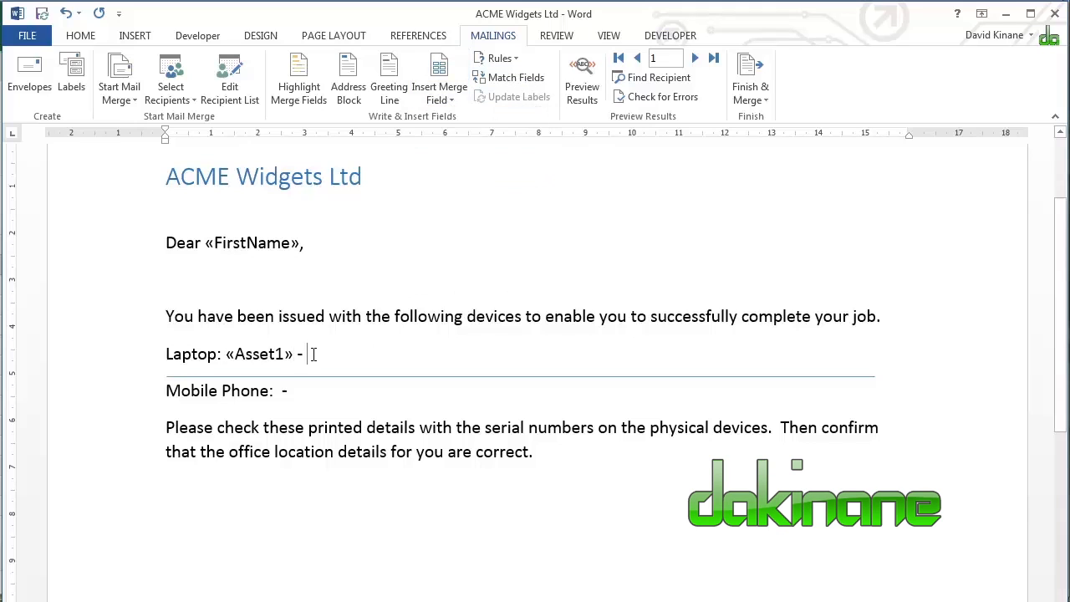
left_click(444, 95)
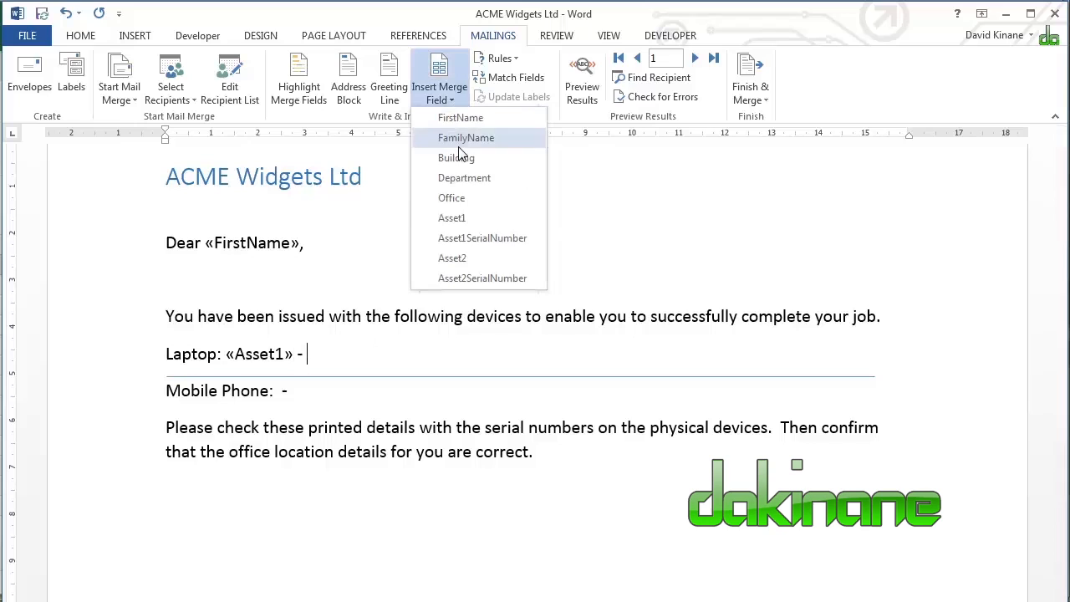
left_click(476, 239)
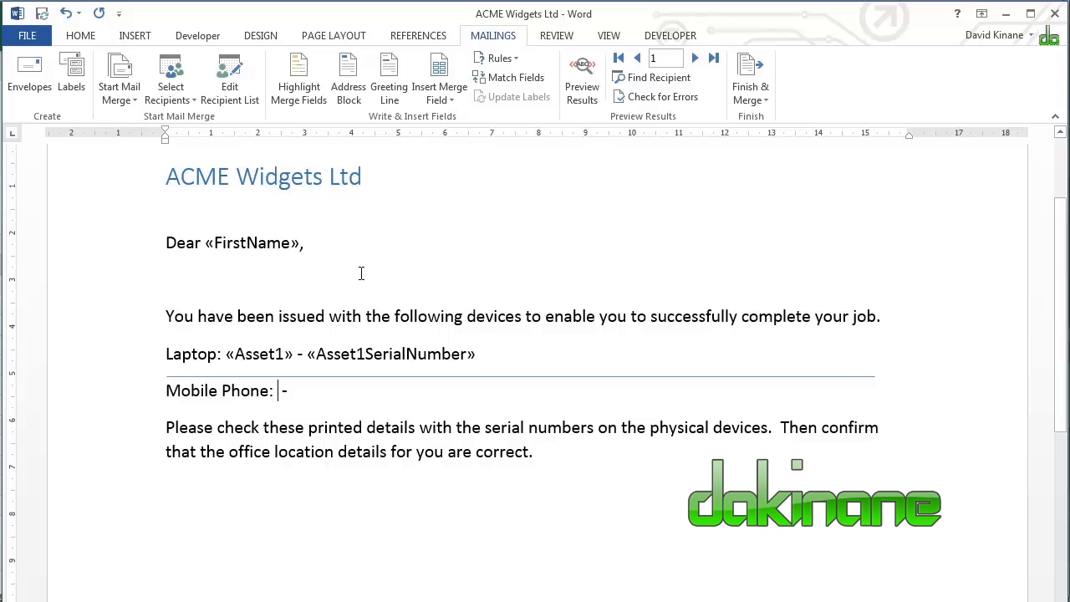
- Insert the Asset2 merge field before the dash on the Mobile Phone line and the Asset2SerialNumber field after it
left_click(458, 92)
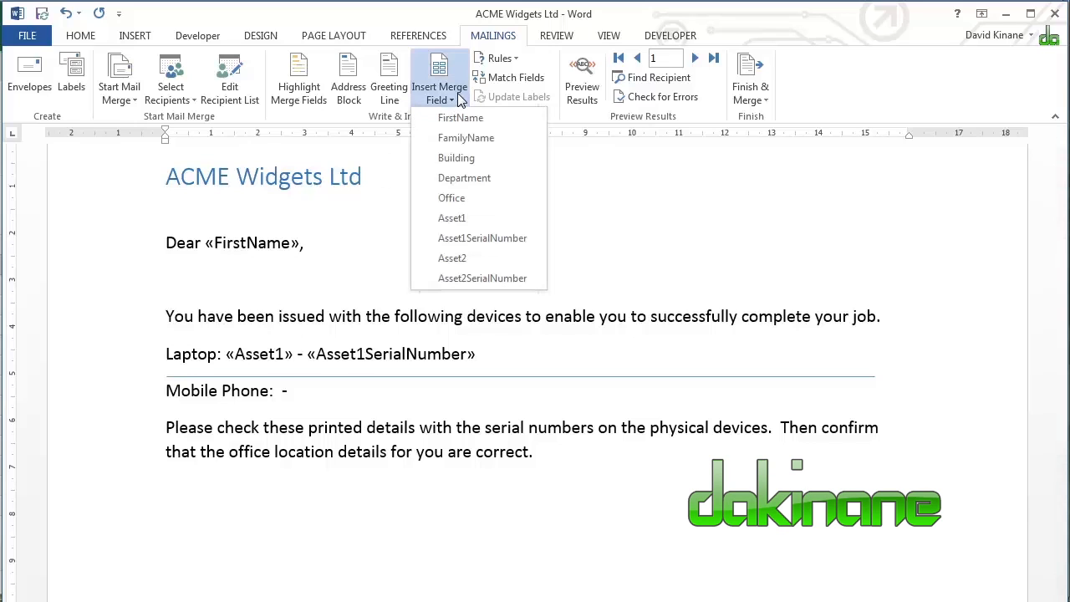
left_click(470, 258)
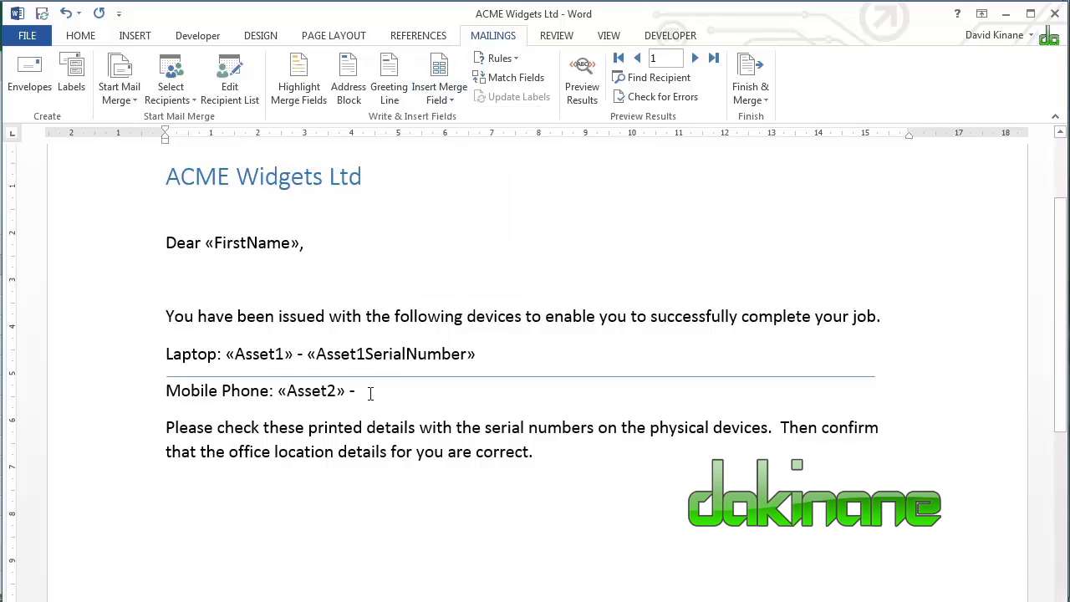
left_click(453, 96)
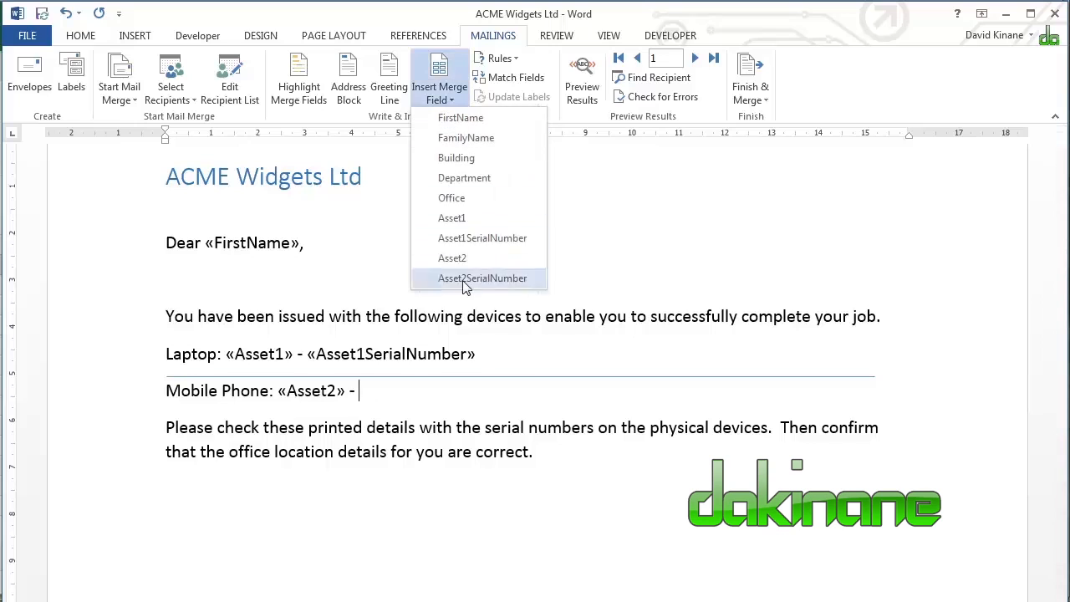
left_click(473, 278)
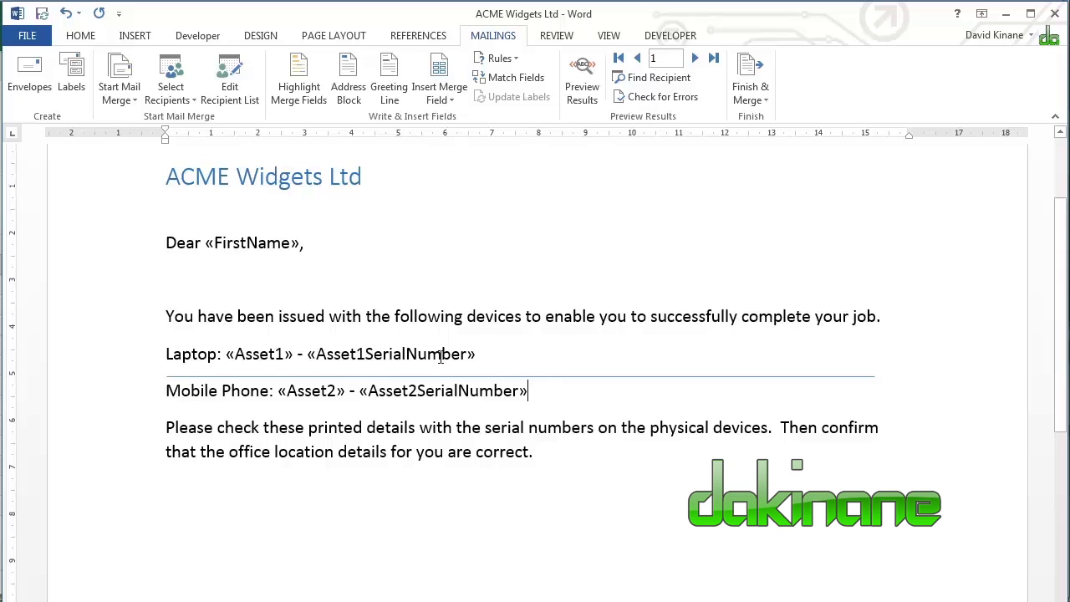
- Format the Asset1SerialNumber and Asset2SerialNumber merge fields in bold red text
left_click_drag(480, 354, 318, 354)
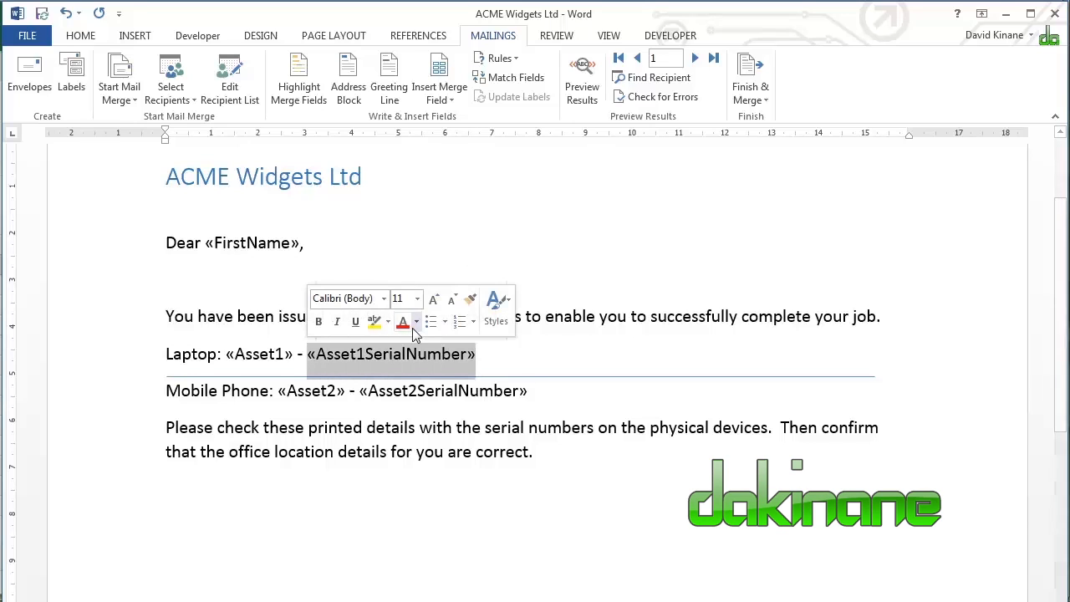
left_click(319, 324)
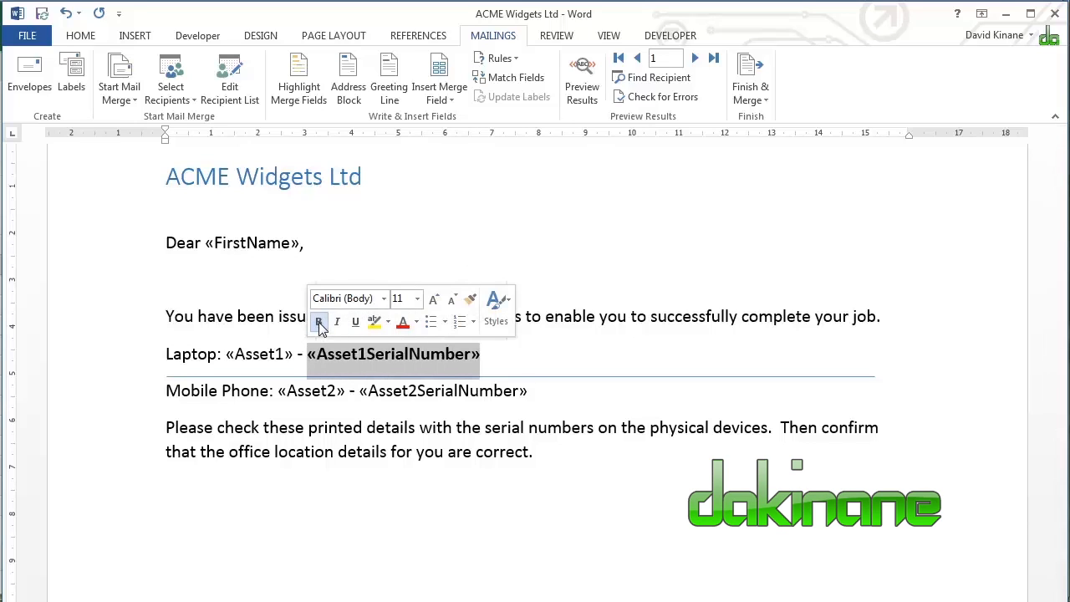
left_click(416, 323)
left_click(417, 474)
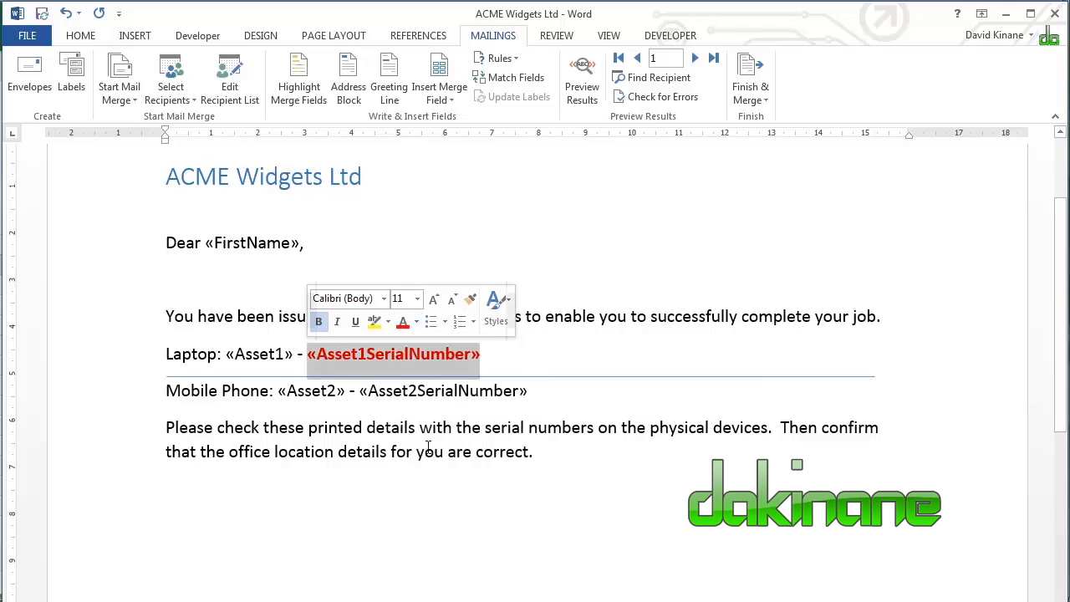
left_click_drag(535, 392, 359, 391)
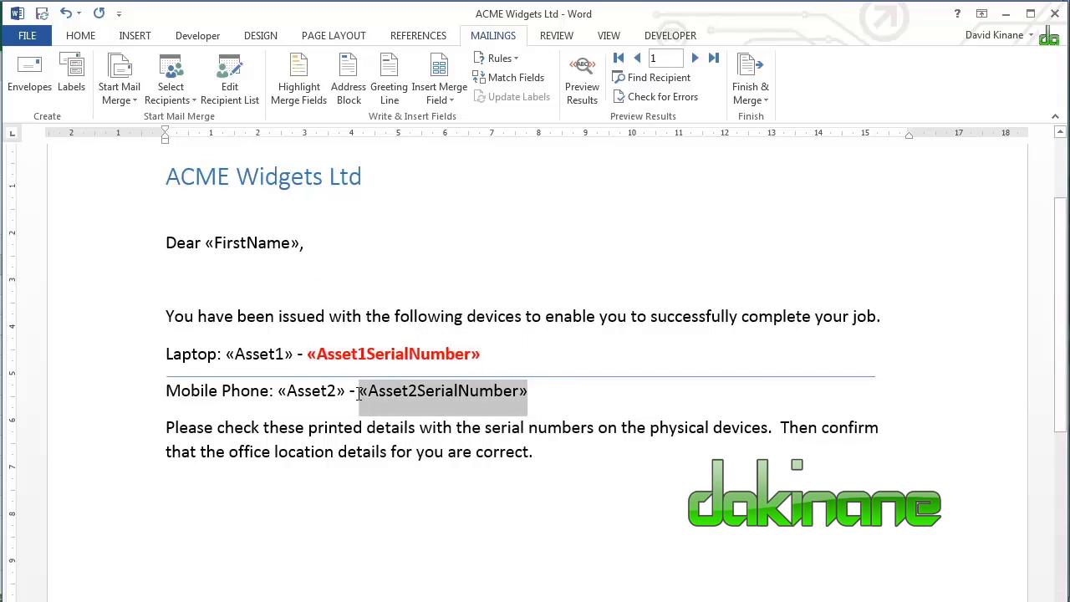
left_click(452, 368)
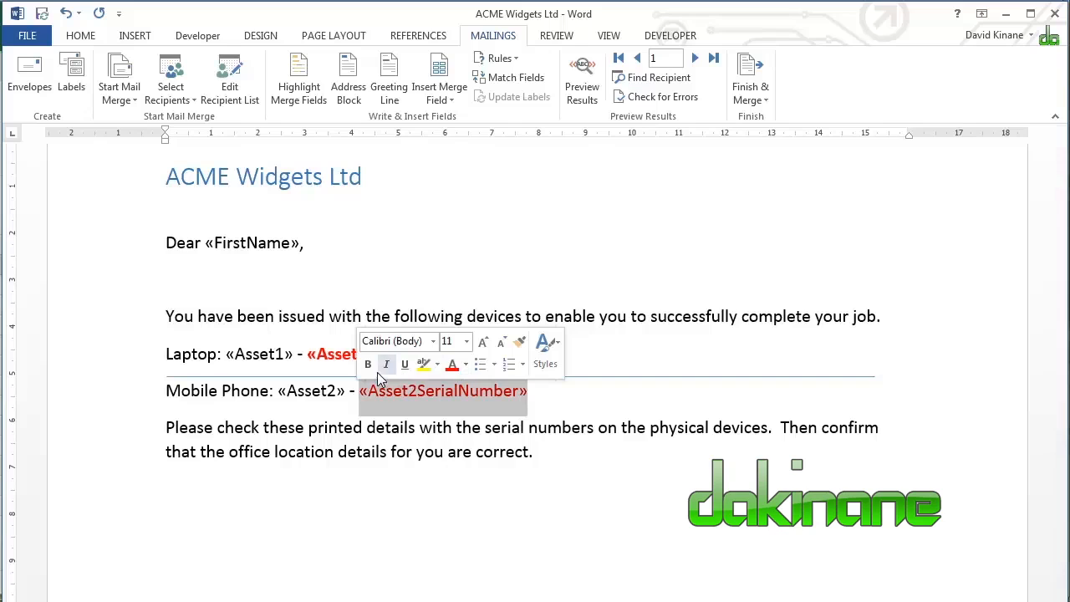
left_click(368, 365)
- Format the Asset2 and Asset1 merge fields in bold red to match the serial number fields
left_click_drag(344, 392, 278, 392)
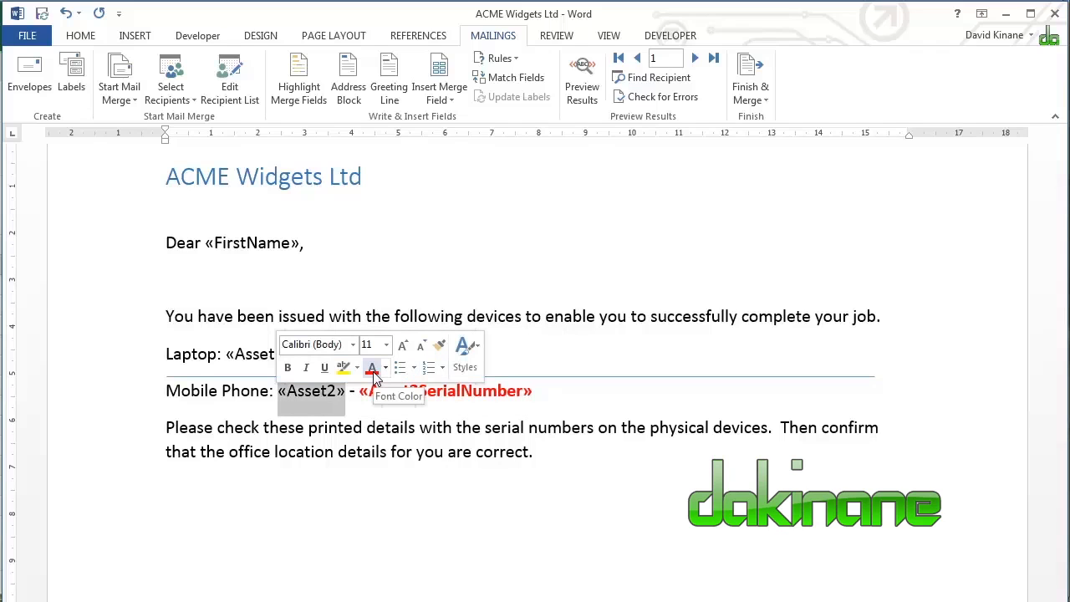
left_click(372, 370)
left_click(289, 369)
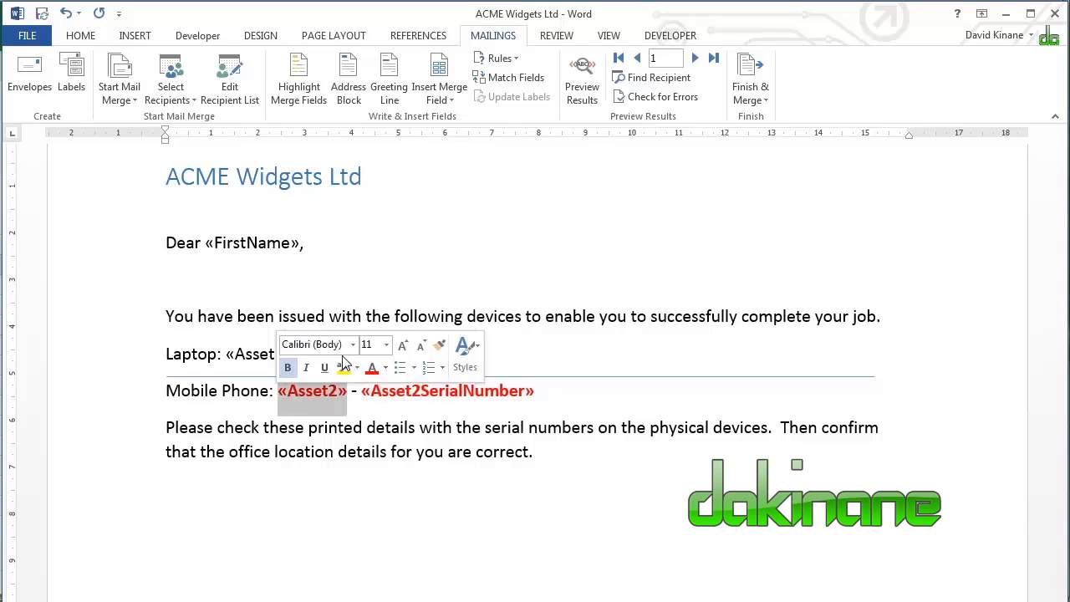
left_click(573, 363)
left_click_drag(292, 354, 225, 354)
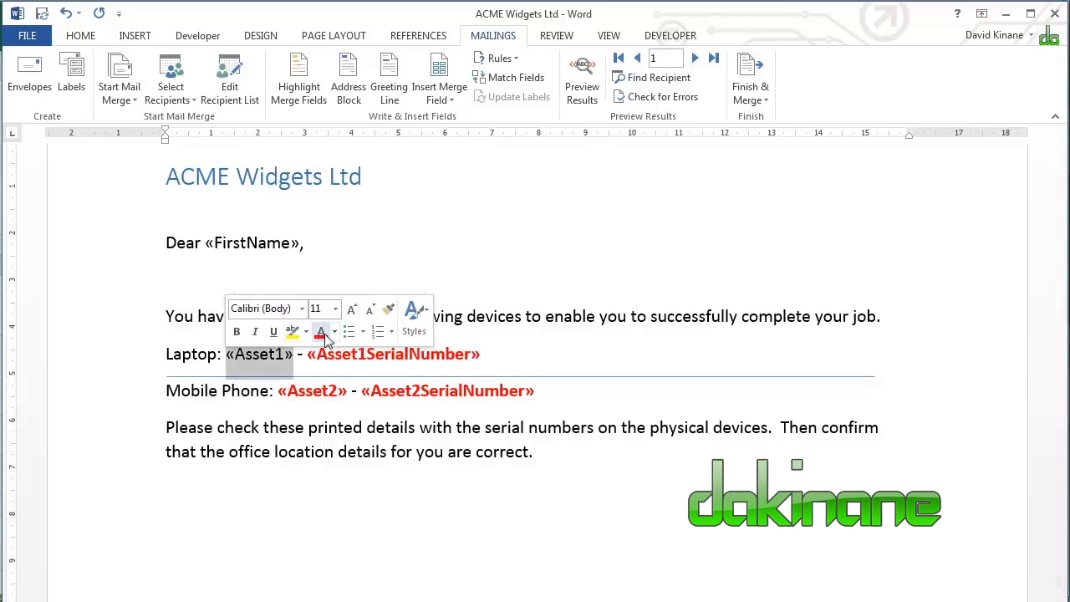
left_click(321, 331)
left_click(237, 332)
left_click(572, 365)
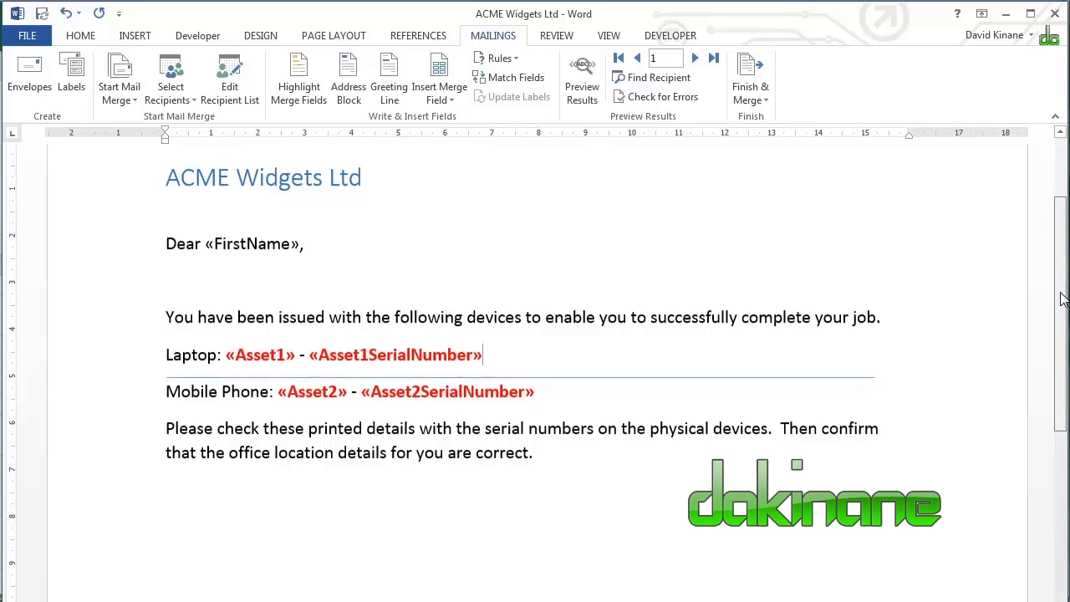
- Insert the Building, Department and Office merge fields on separate lines below the office location sentence, removing the spare blank line after them
left_click_drag(1063, 293, 1063, 373)
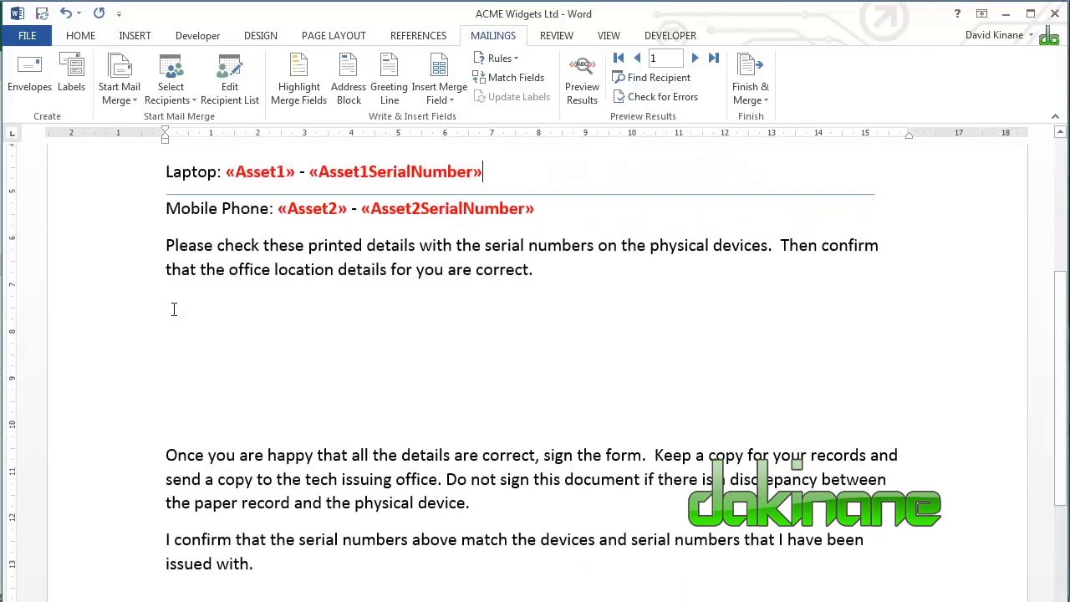
left_click(173, 307)
left_click(452, 100)
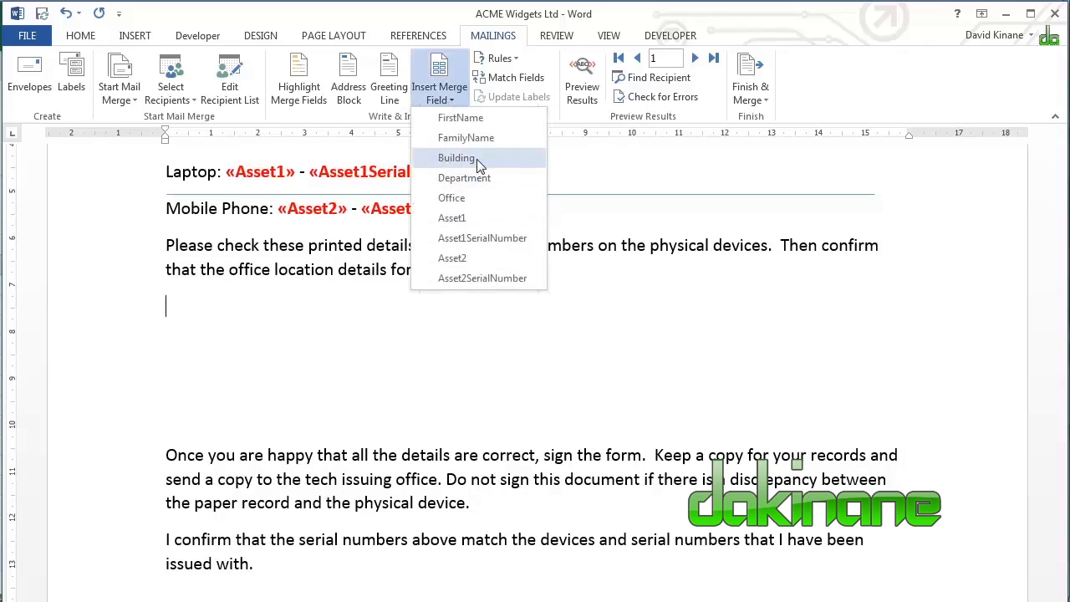
left_click(458, 158)
right_click(167, 332)
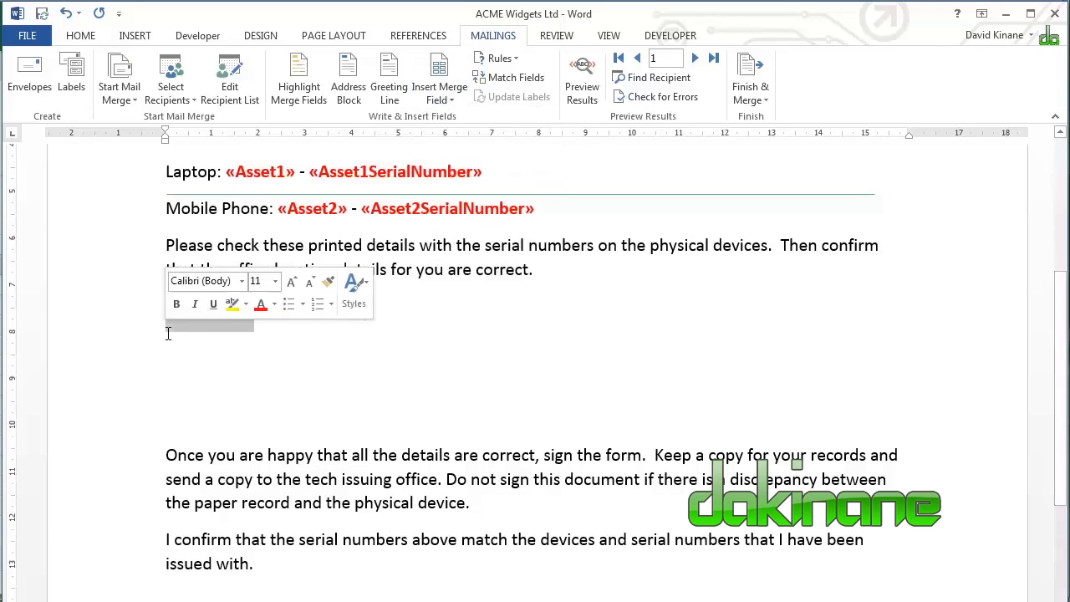
left_click(264, 334)
left_click(453, 100)
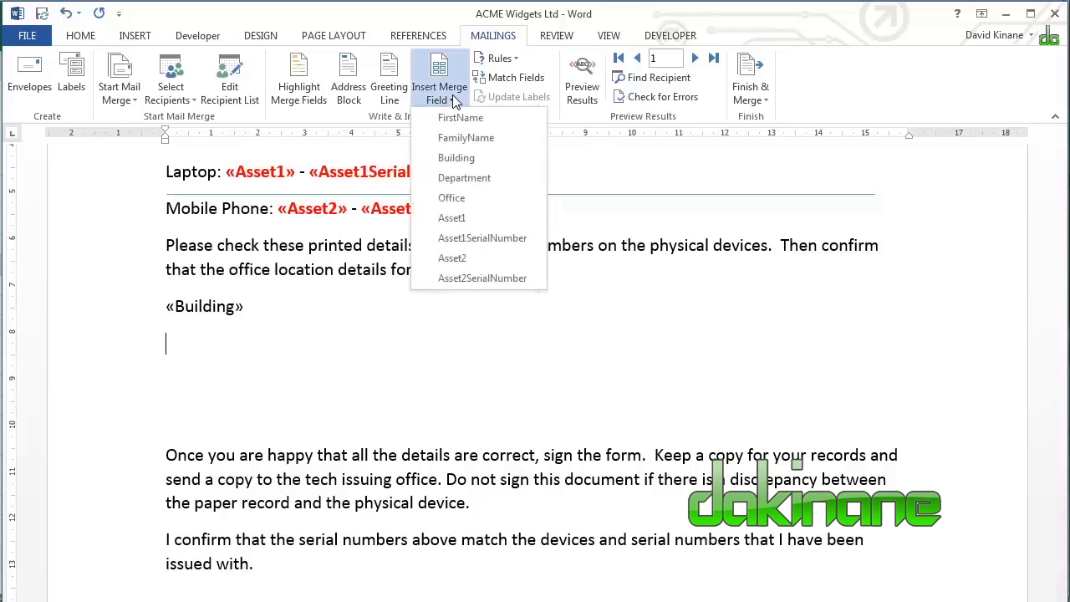
left_click(458, 178)
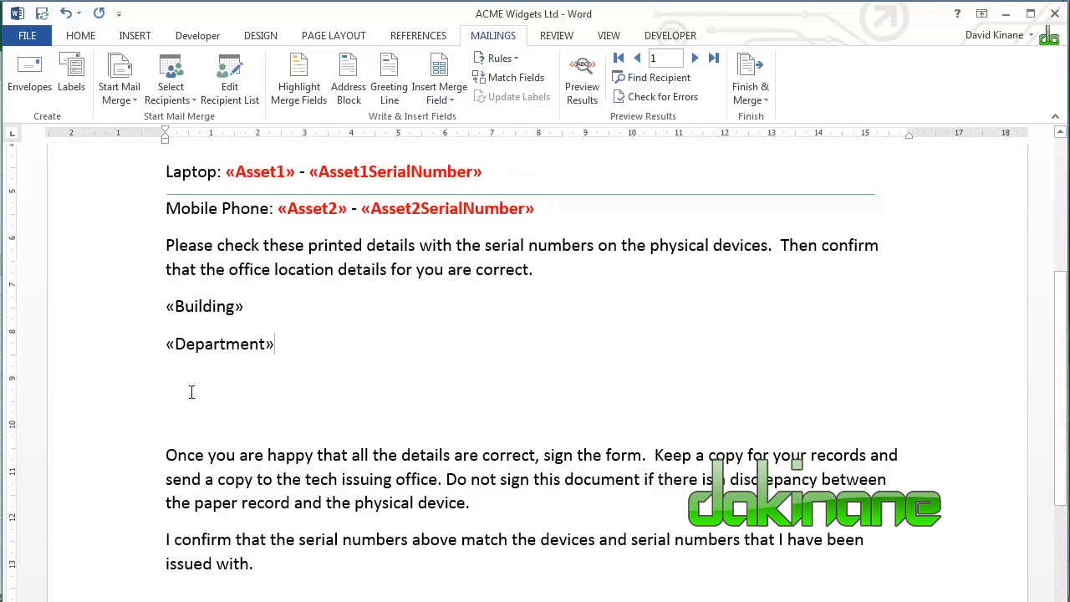
left_click(456, 101)
left_click(470, 199)
key("BackSpace")
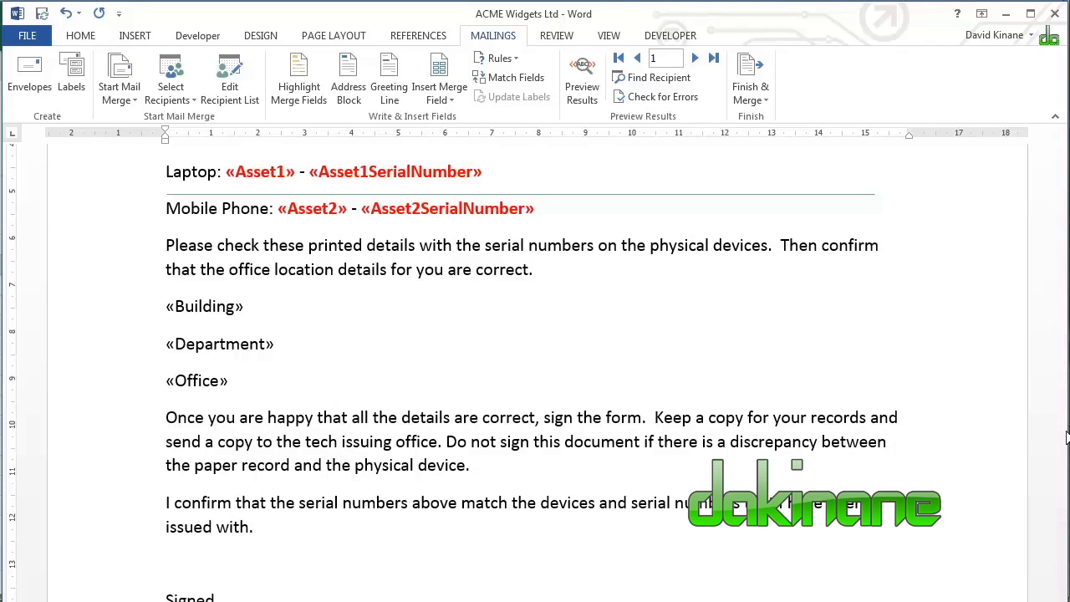
- Insert the FirstName and FamilyName merge fields on one line below "Signed", leaving an empty line in between
scroll(1057, 332, "up", 5)
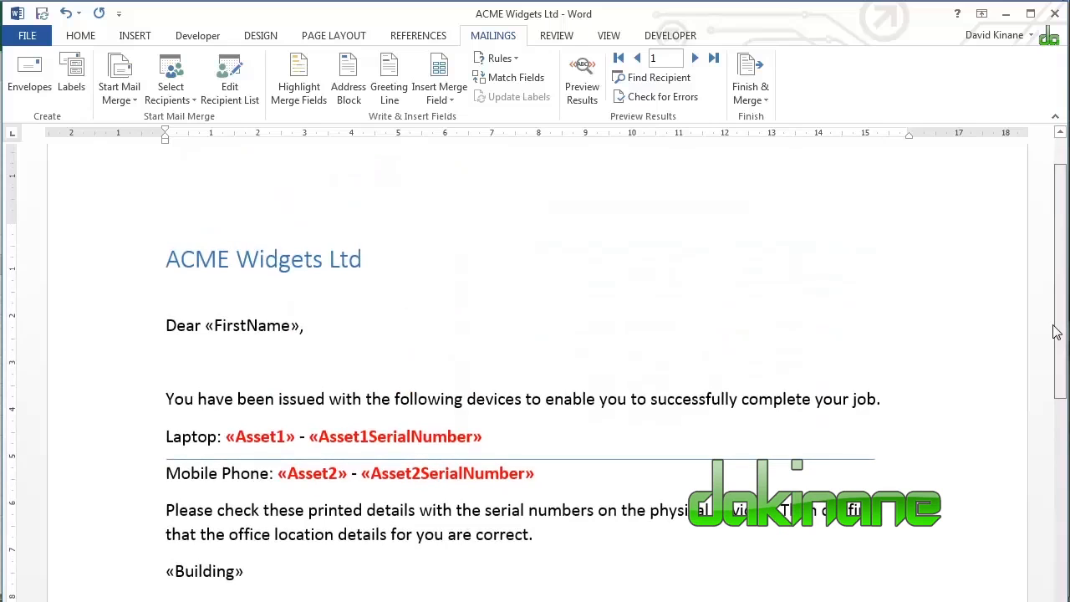
left_click_drag(1057, 332, 1063, 535)
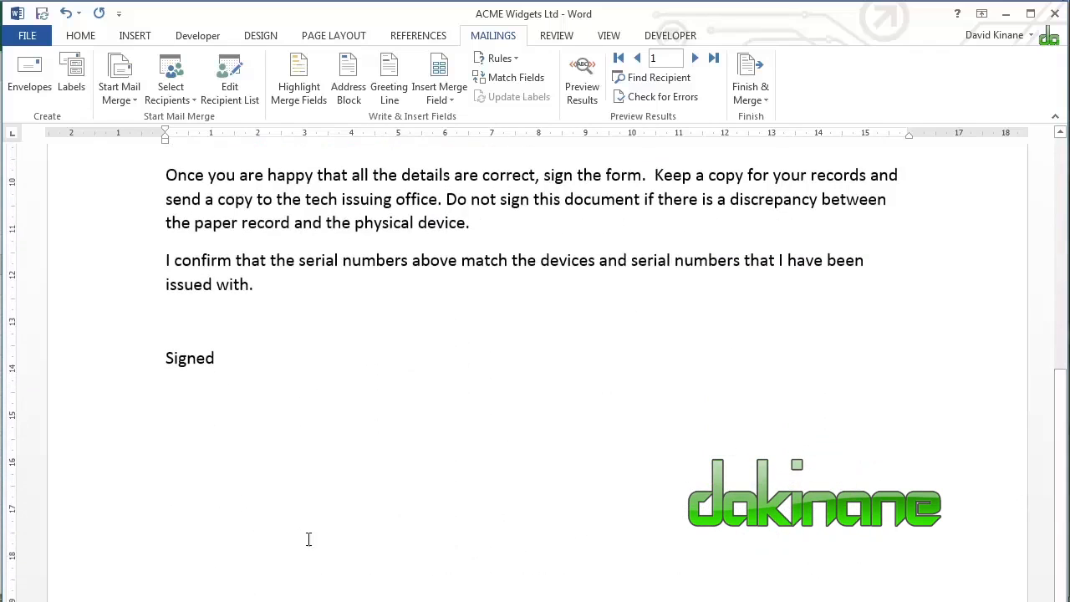
left_click(168, 409)
left_click(186, 397)
left_click(228, 366)
key("Return")
key("Return")
left_click(452, 101)
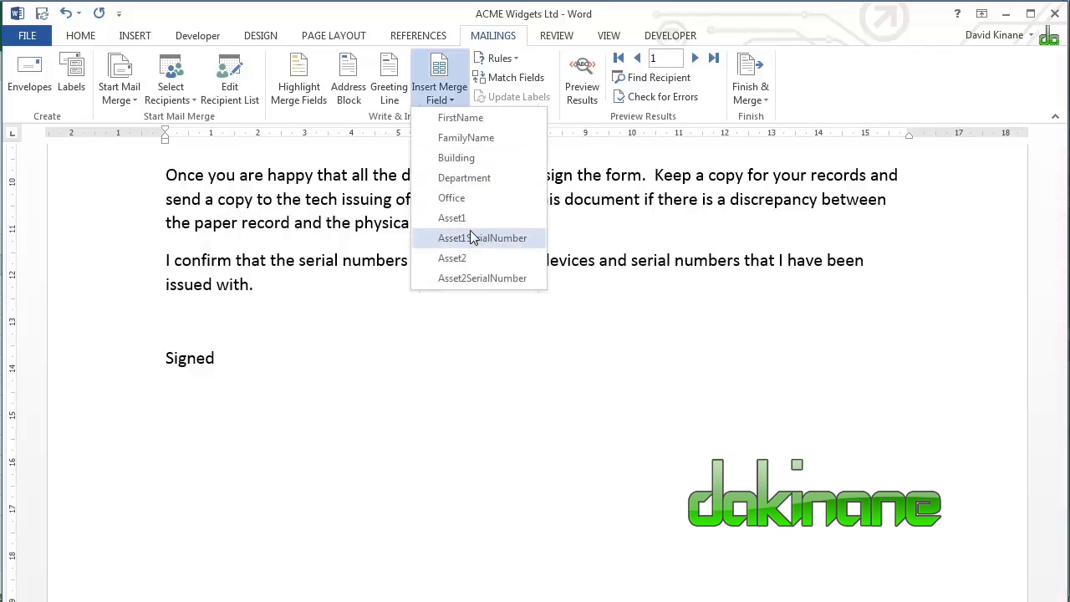
left_click(461, 118)
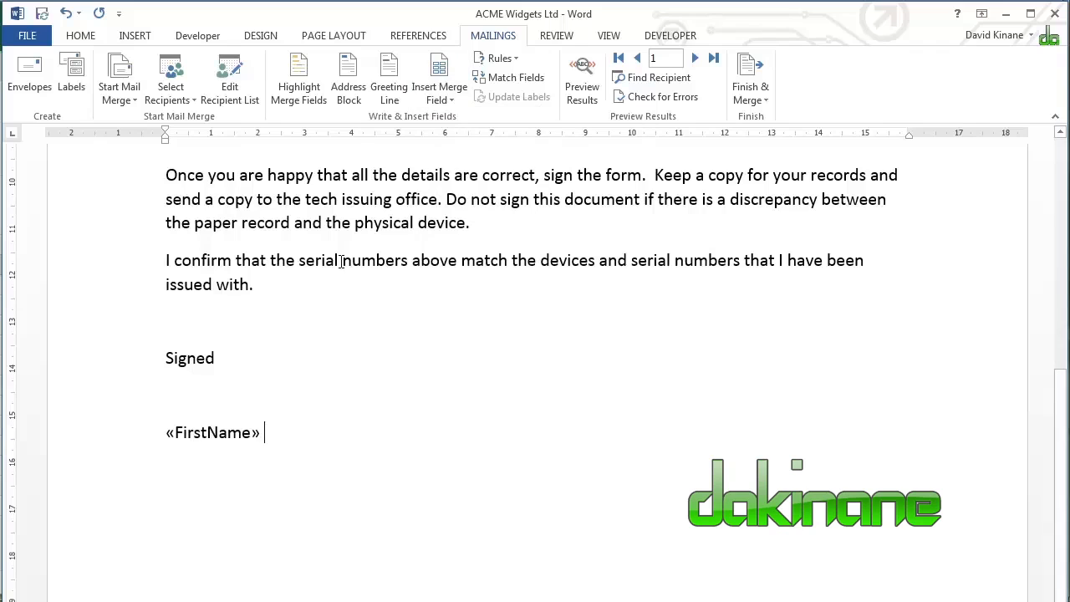
left_click(451, 98)
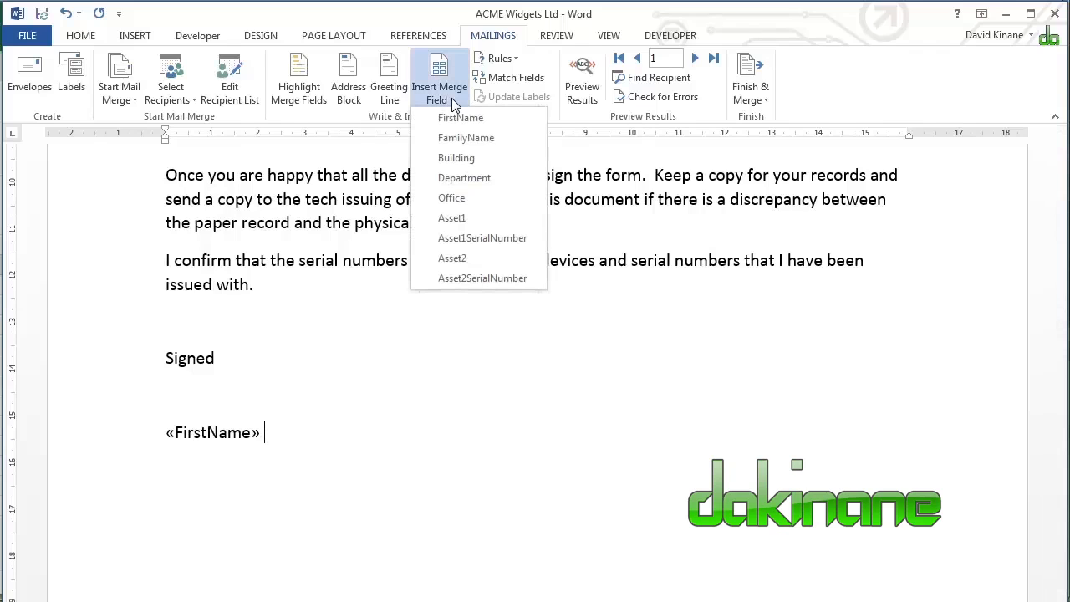
left_click(465, 138)
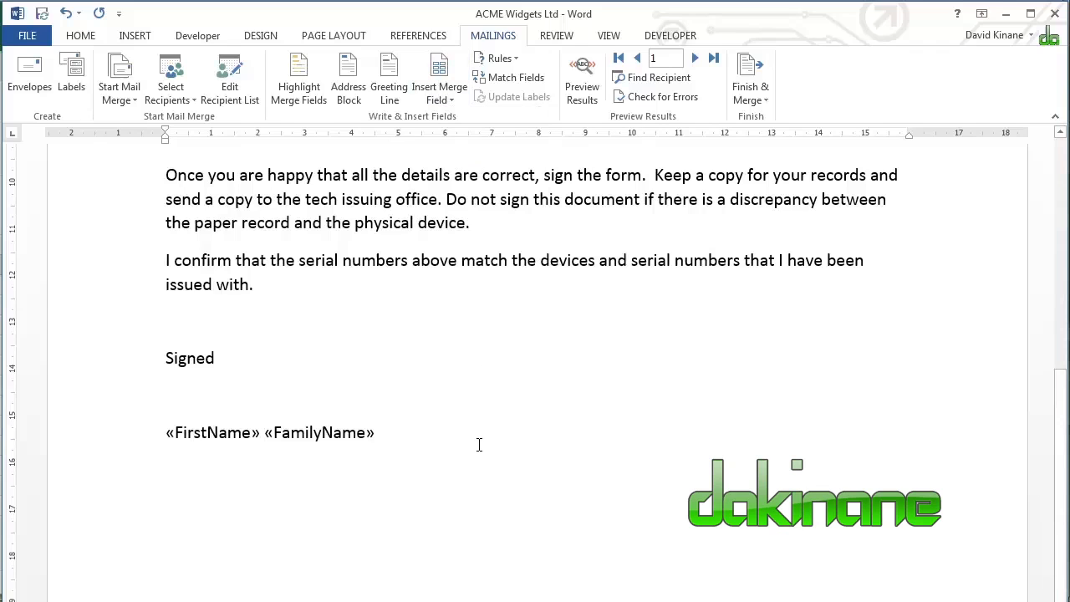
- Preview the merged letter with recipient data, check its contents, and browse forward through the records to the last one
left_click_drag(1057, 503, 1058, 343)
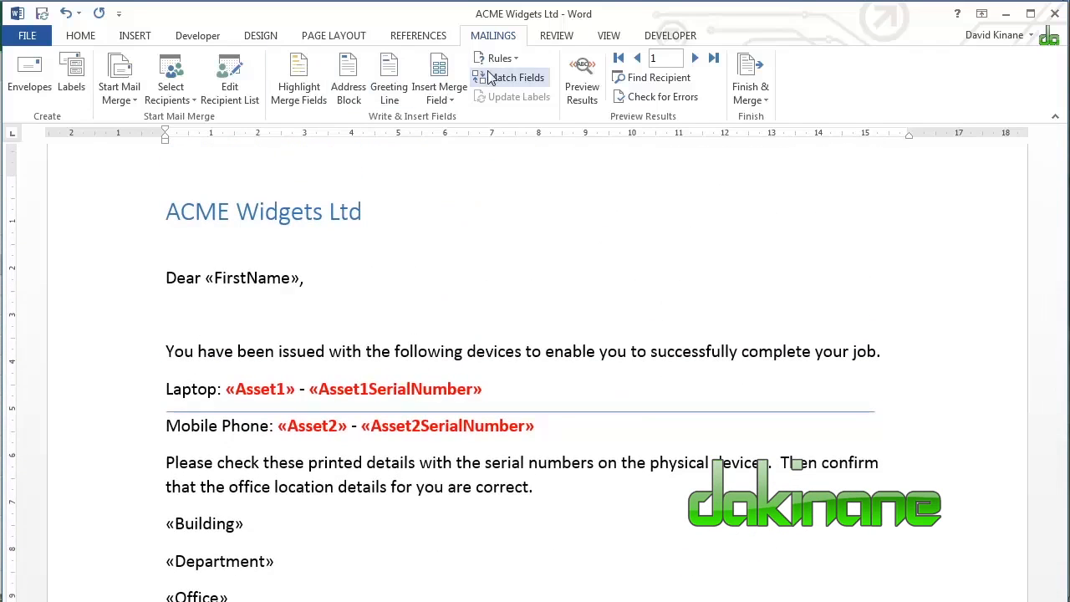
left_click(585, 75)
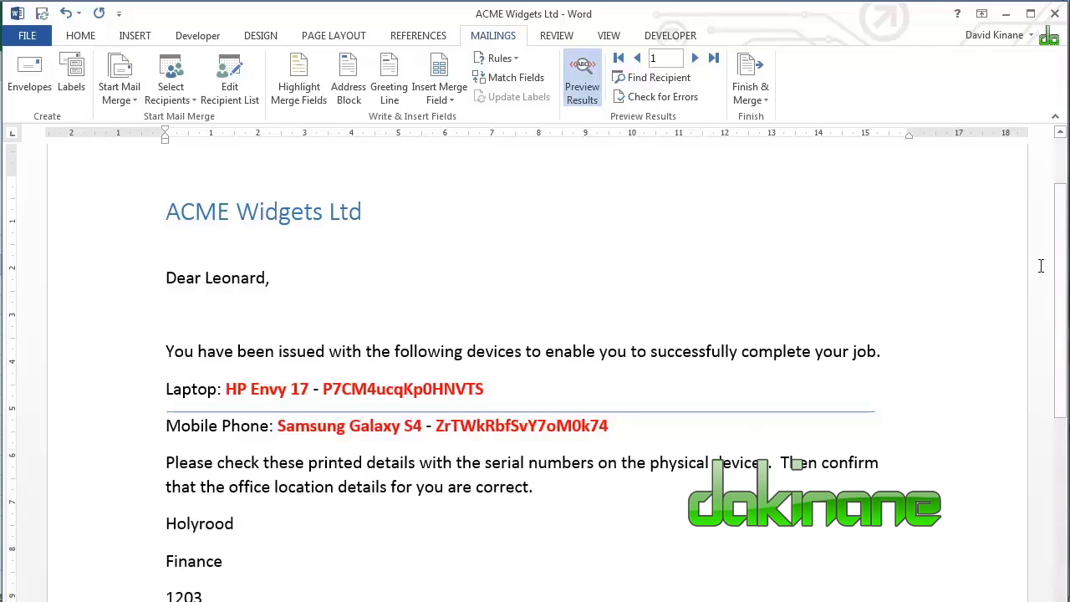
left_click_drag(1059, 266, 1053, 370)
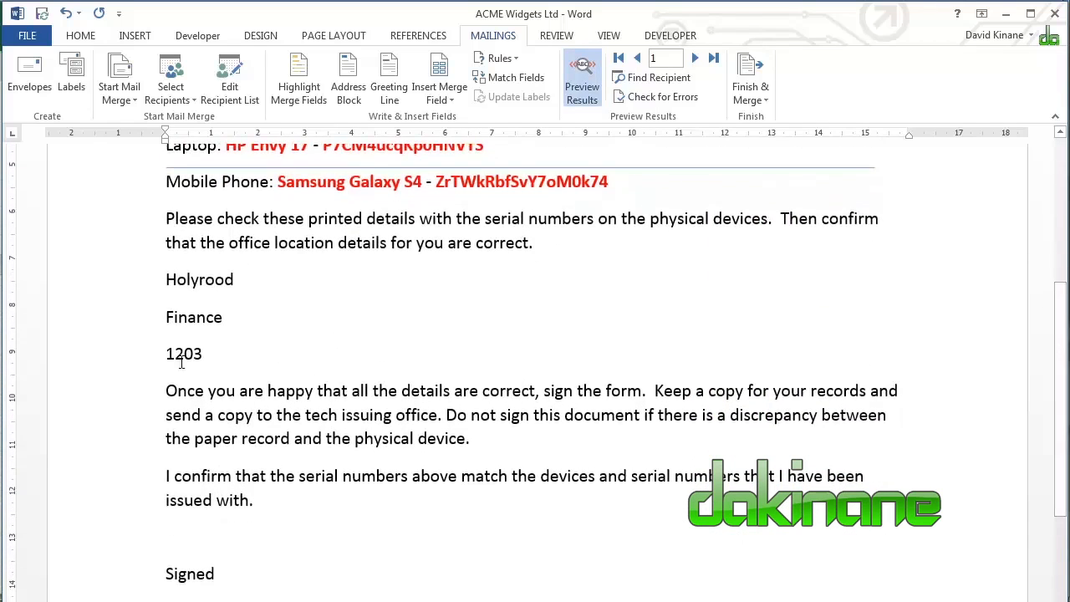
left_click_drag(1053, 354, 1059, 309)
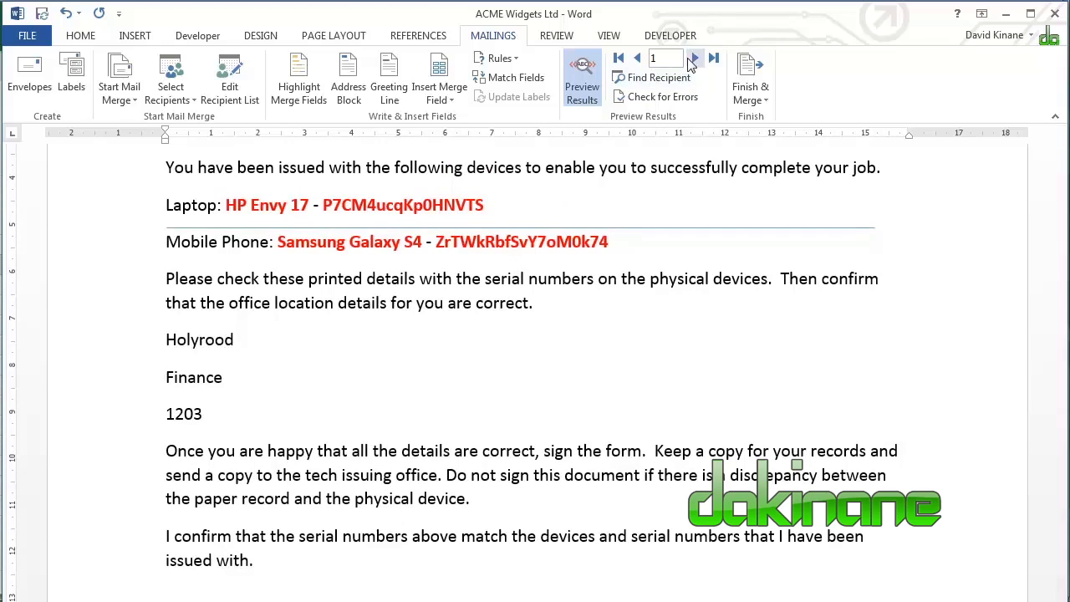
left_click(694, 59)
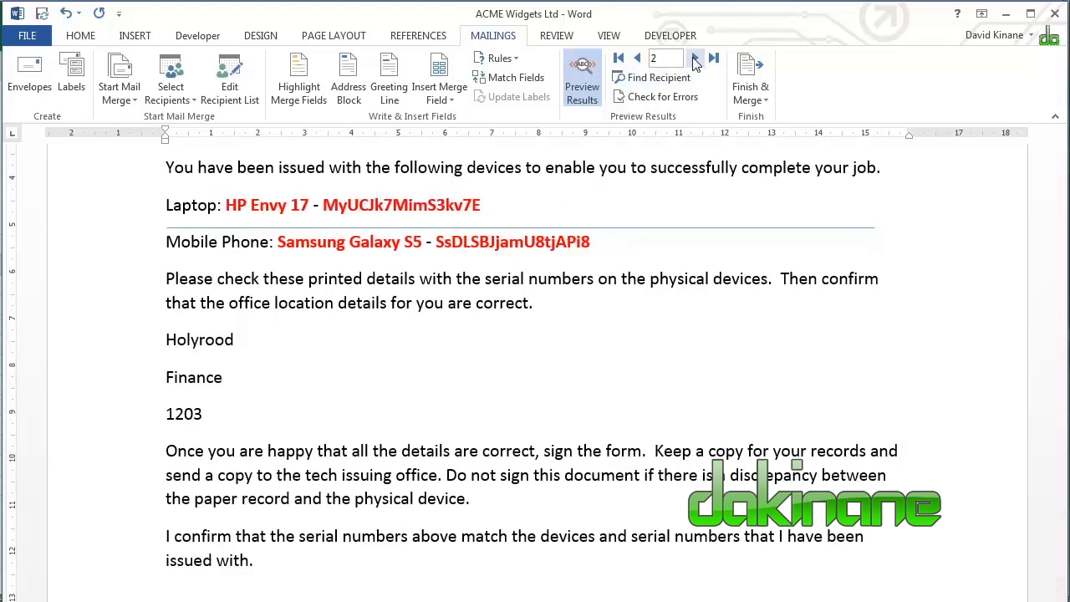
left_click(695, 58)
left_click(713, 58)
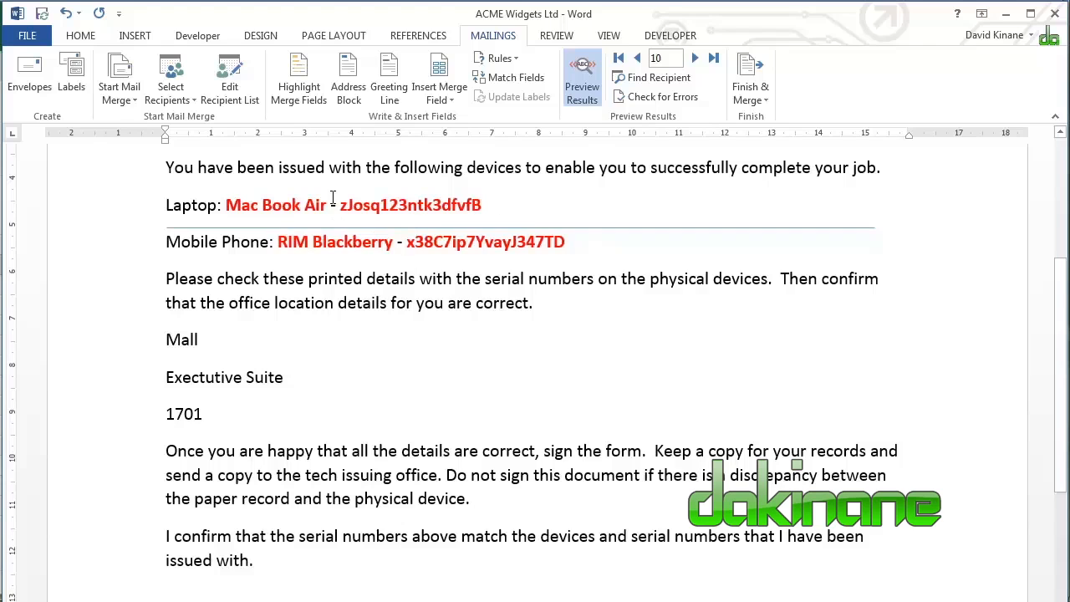
- Merge the letters to the printer for records 9 to 9 only and print one copy on the HP Officejet 4620 series
left_click(753, 72)
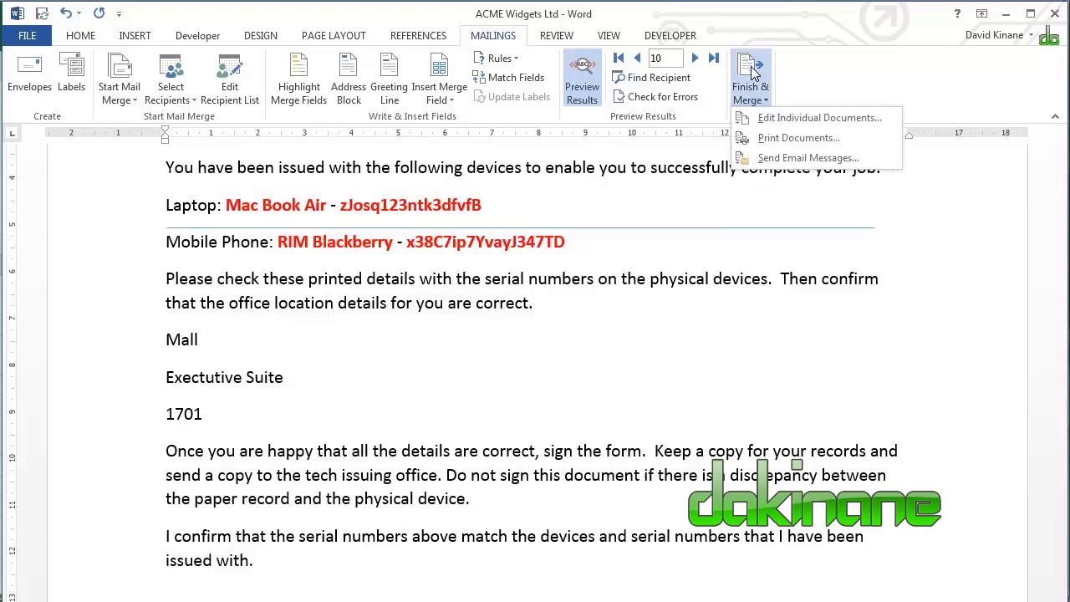
left_click(797, 138)
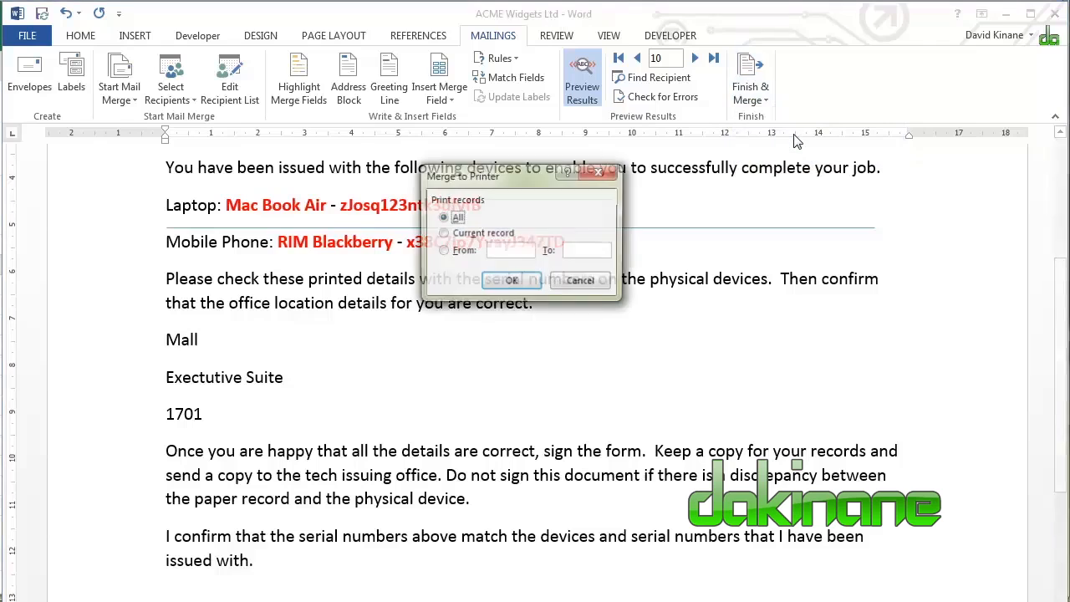
left_click(444, 234)
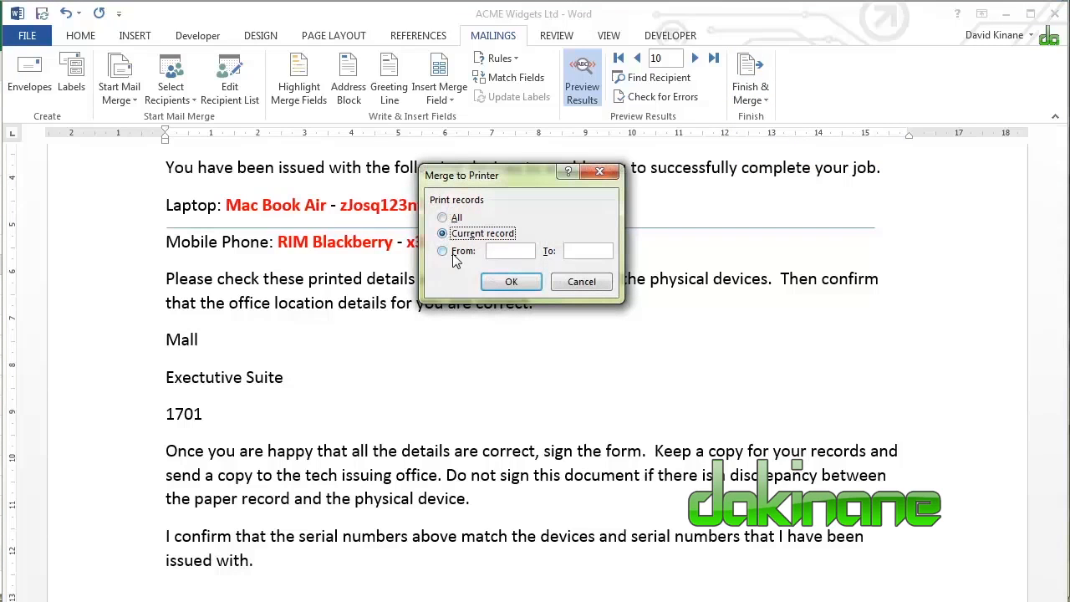
left_click(444, 252)
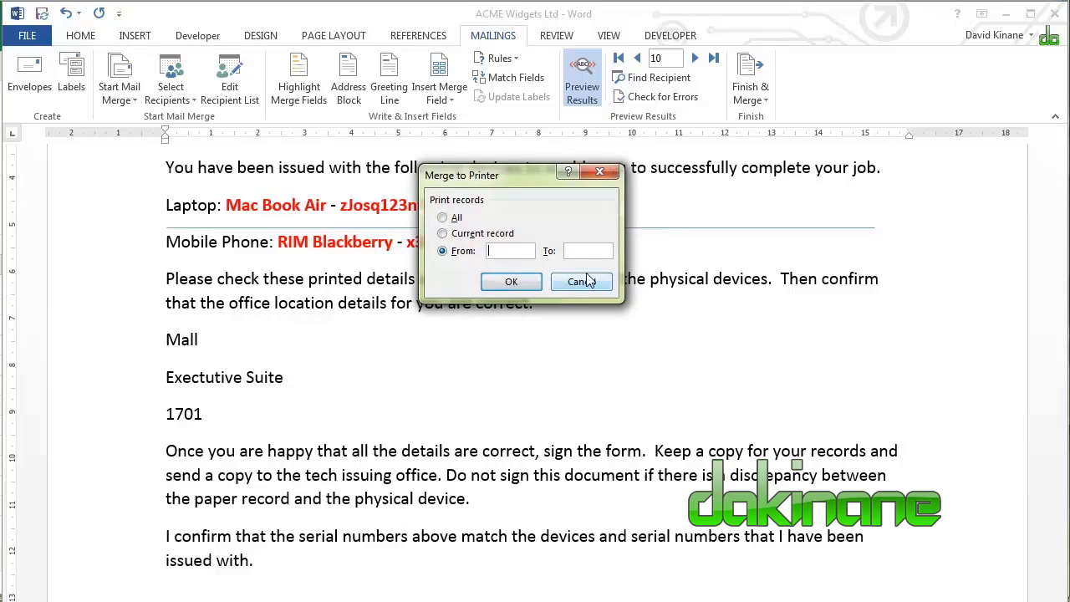
left_click(443, 218)
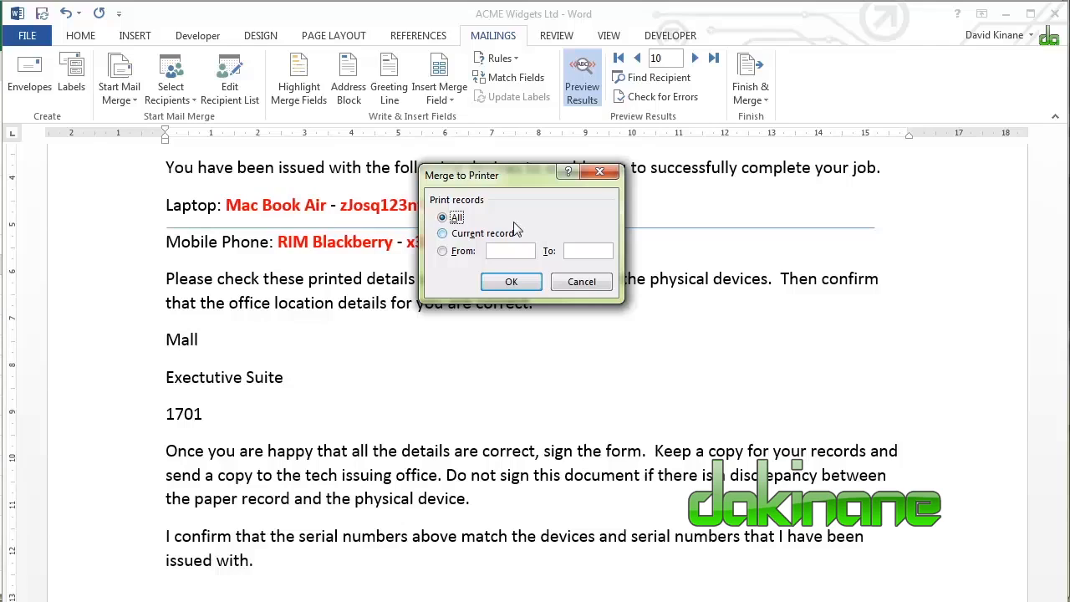
left_click(464, 251)
type("9")
left_click(571, 247)
type("9")
left_click(508, 282)
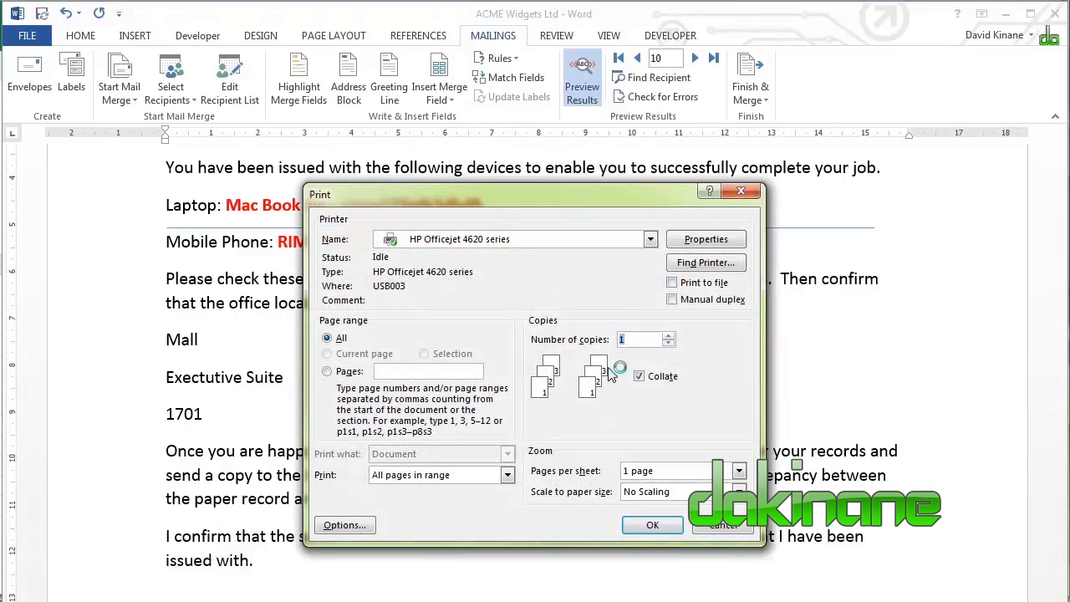
left_click(658, 522)
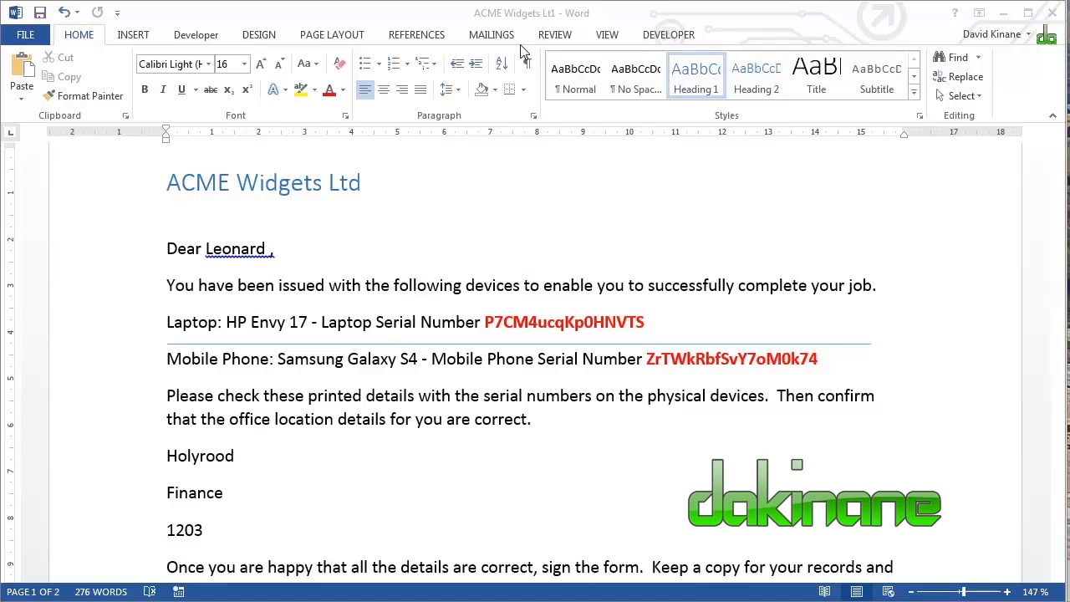
- Look through the built-in footer designs and open the footer of the ACME Widgets Lt1 letter for editing
left_click(134, 37)
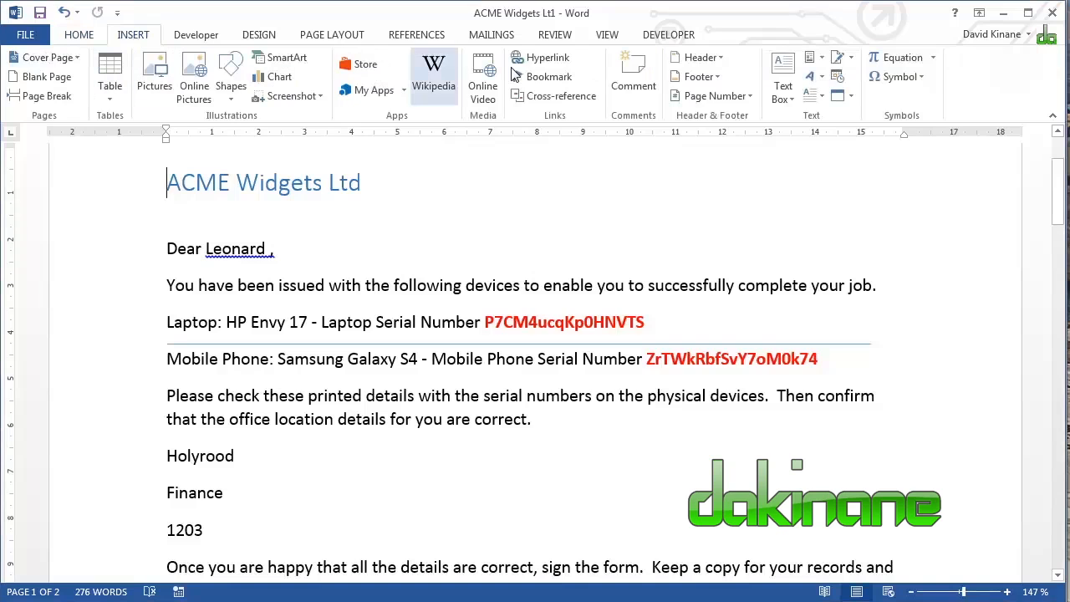
left_click(716, 76)
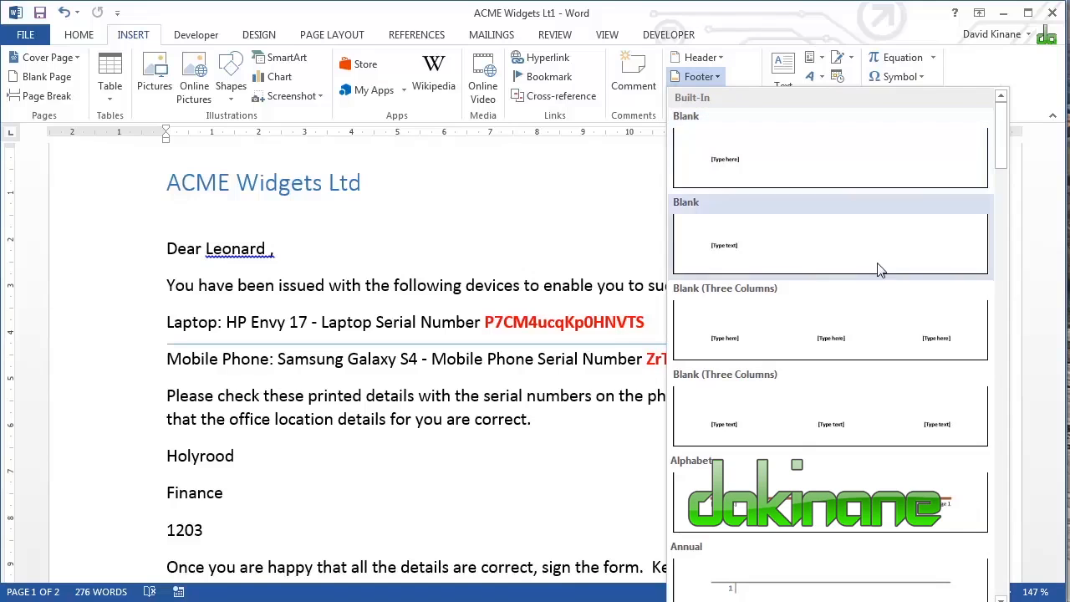
left_click_drag(999, 133, 1002, 165)
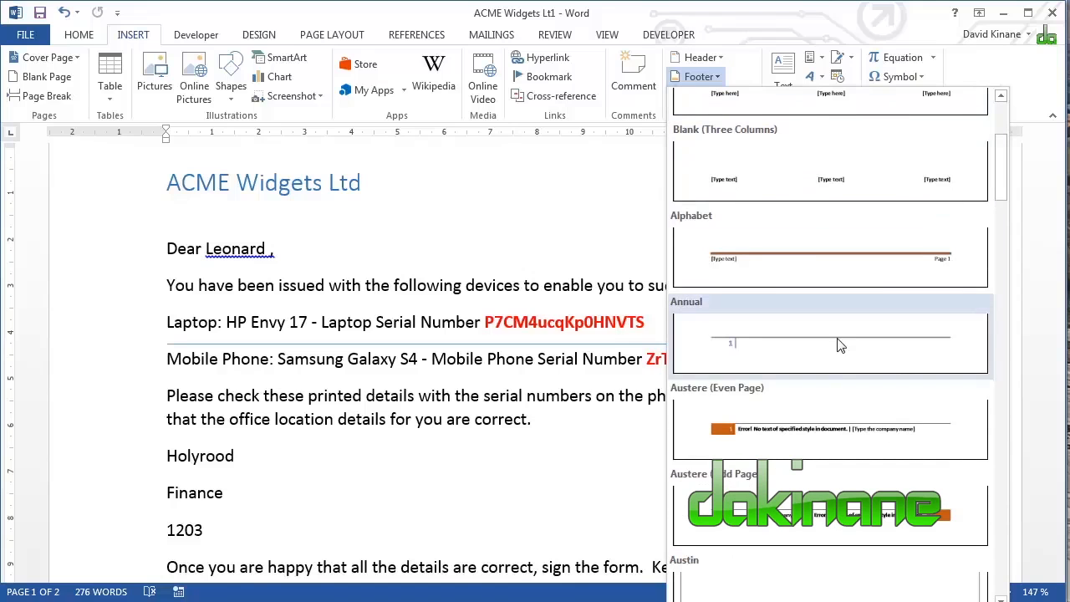
left_click(858, 28)
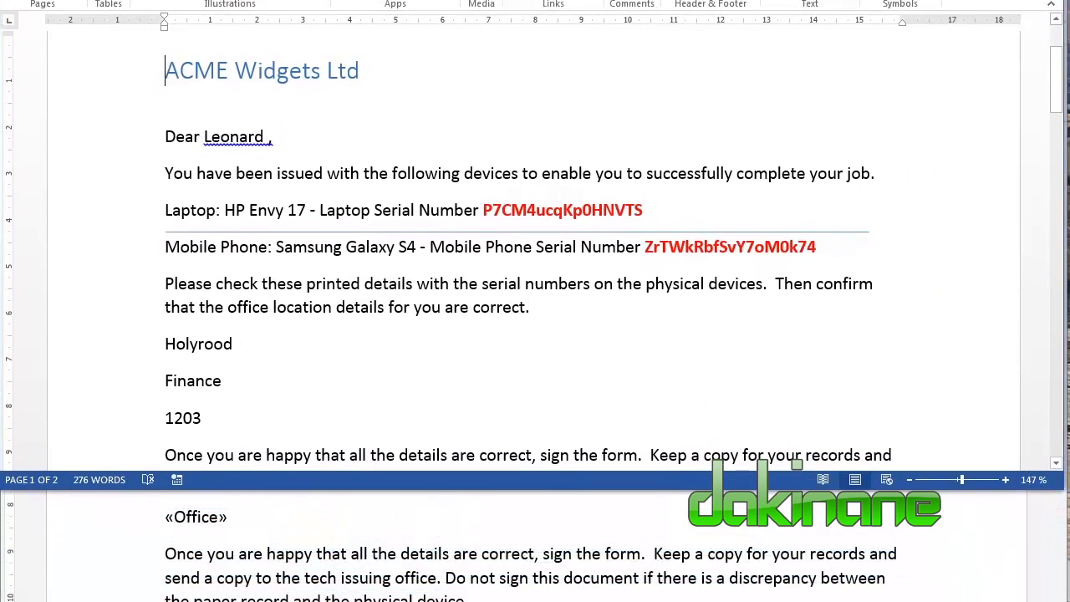
left_click(713, 1)
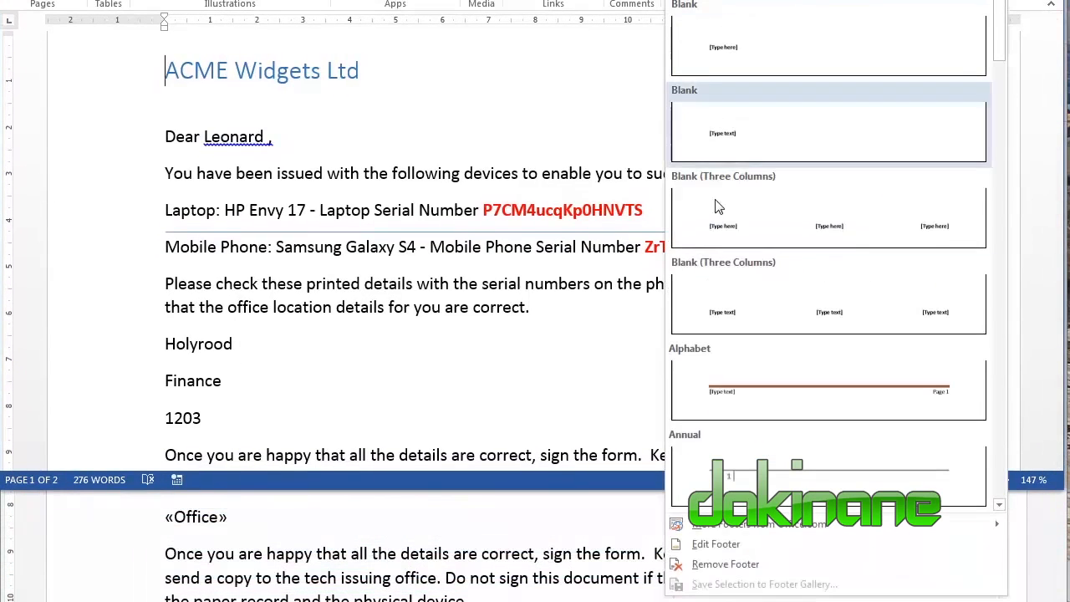
left_click(716, 544)
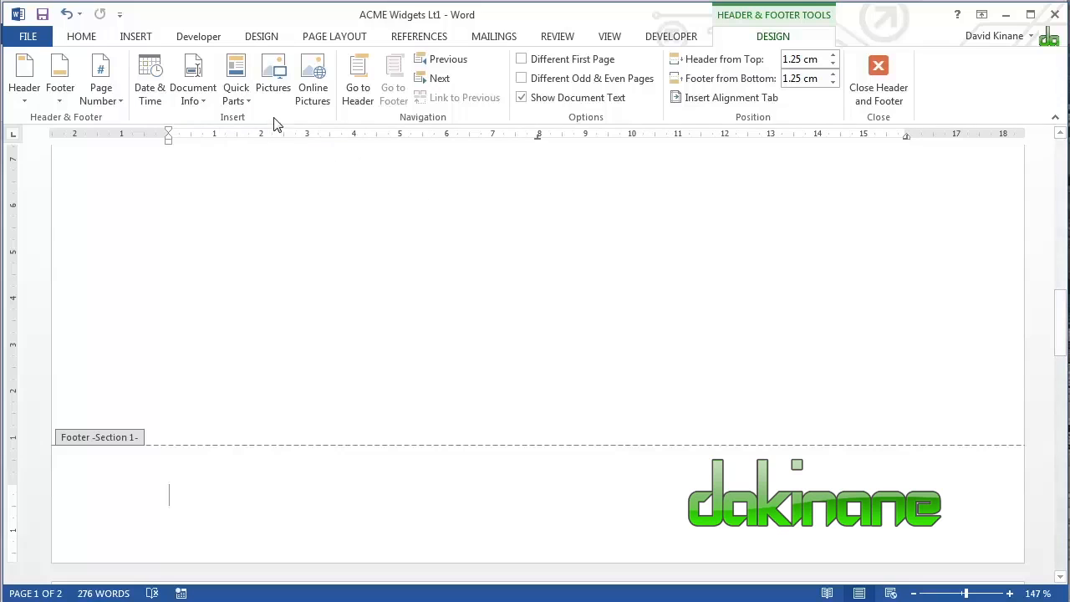
- Insert a FileName field in lowercase with the path added into the footer, and close the footer
left_click(248, 101)
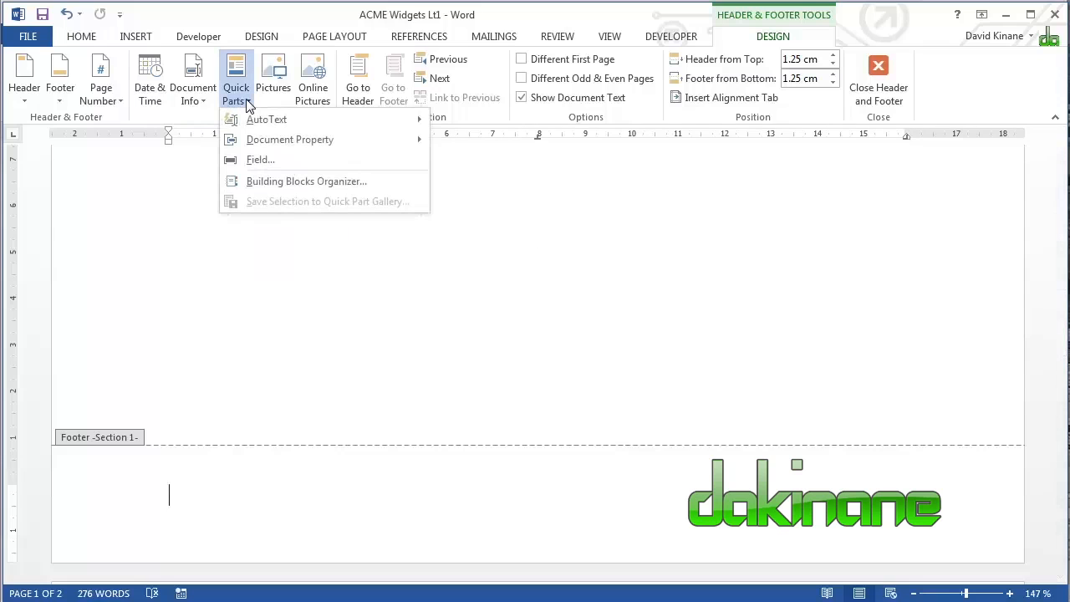
left_click(259, 162)
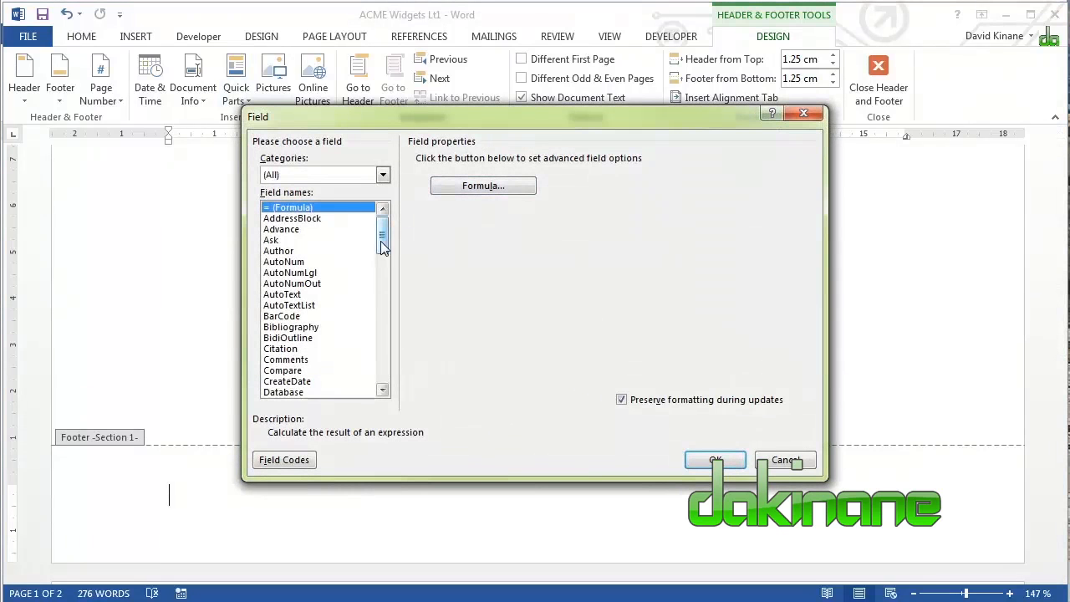
left_click_drag(381, 241, 381, 239)
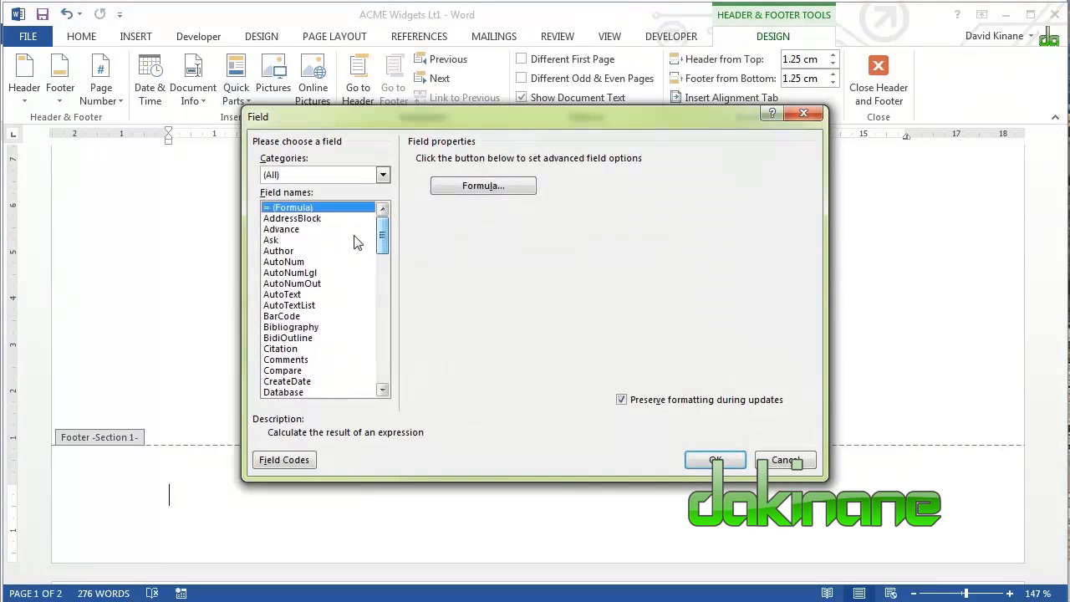
left_click(285, 219)
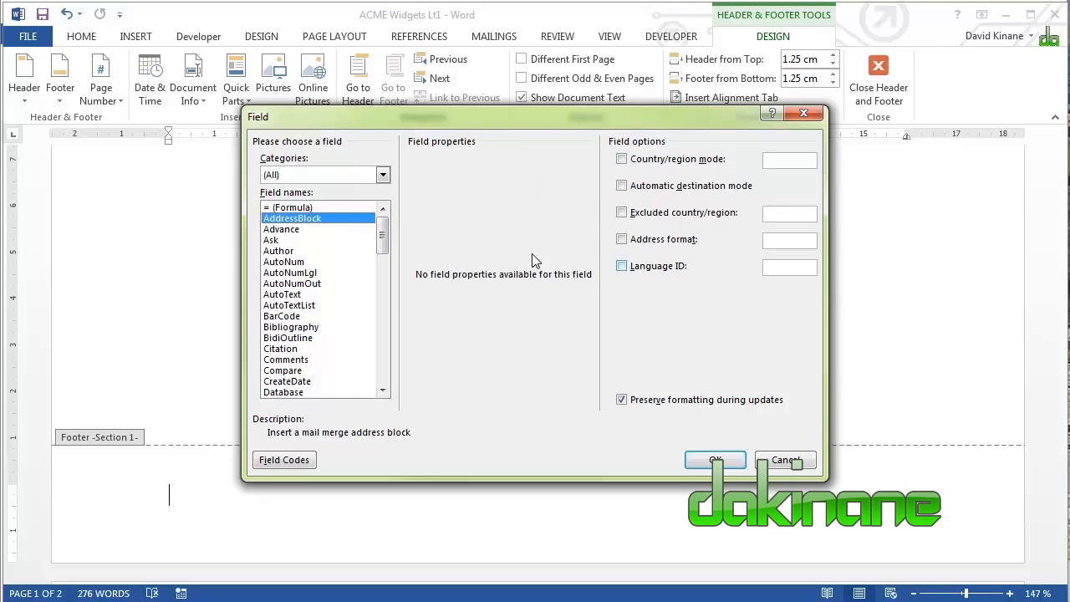
left_click(273, 231)
left_click(271, 242)
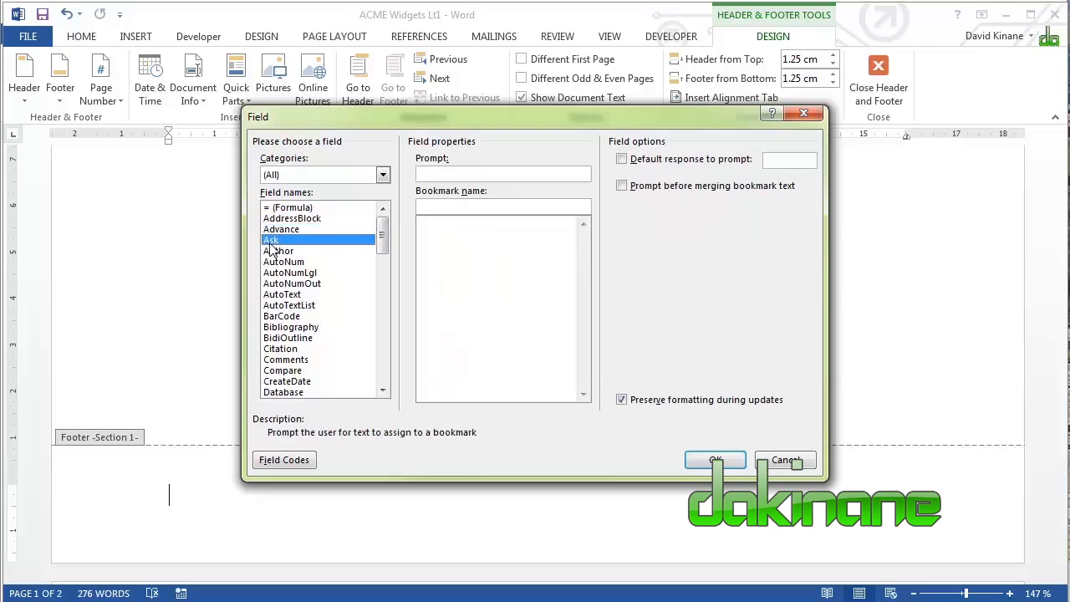
left_click(279, 252)
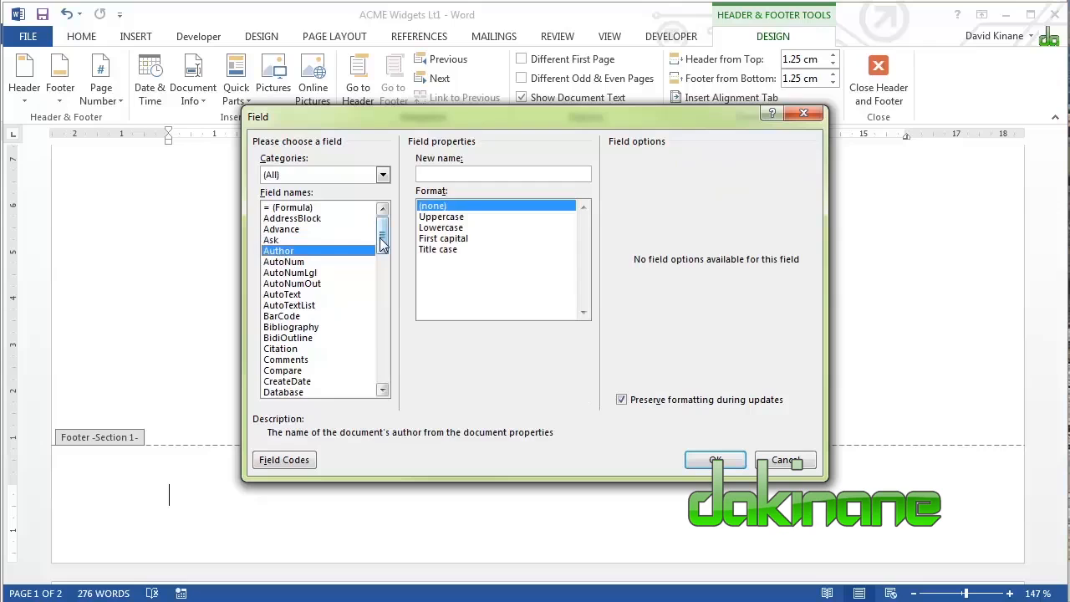
left_click_drag(383, 243, 380, 267)
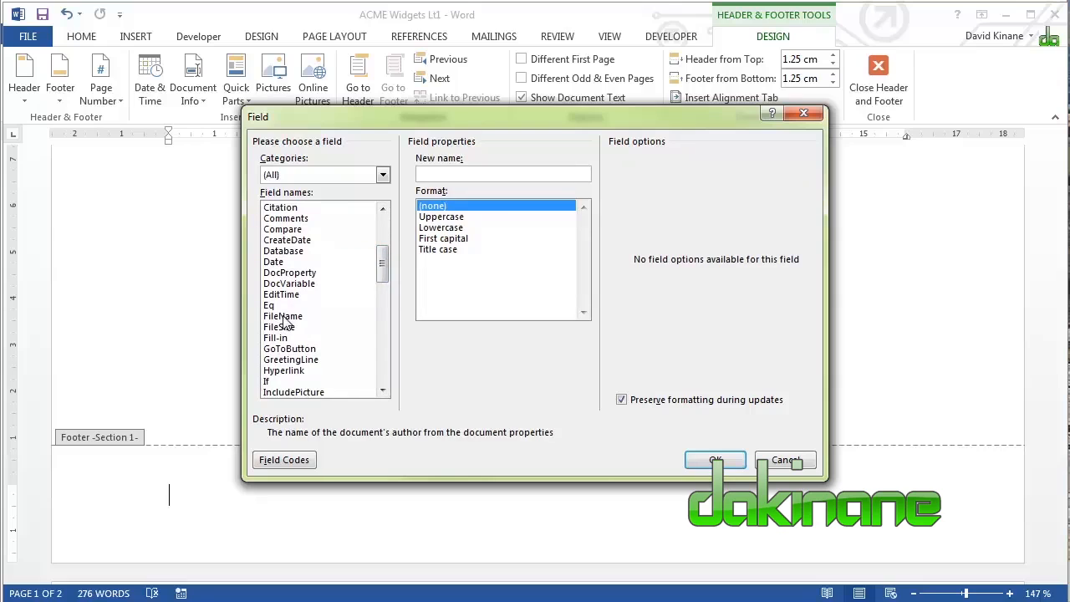
left_click(286, 317)
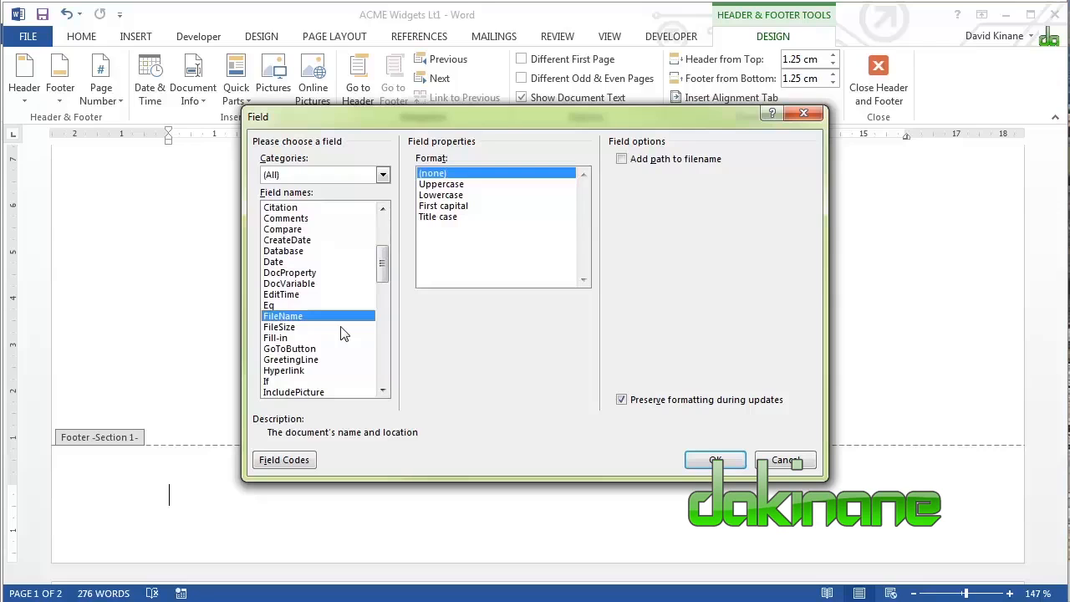
left_click(439, 195)
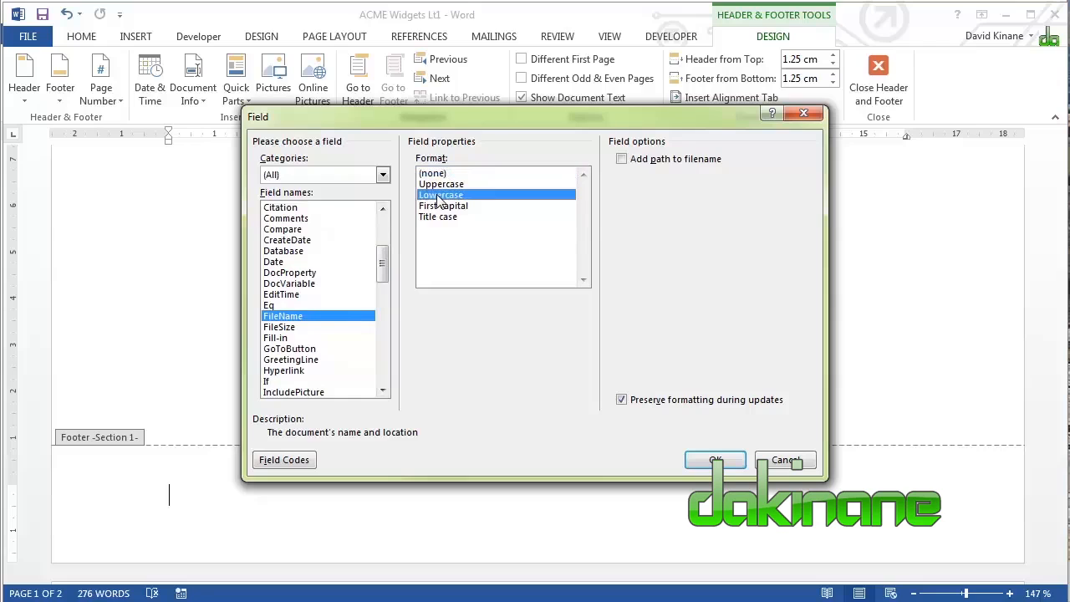
left_click(623, 160)
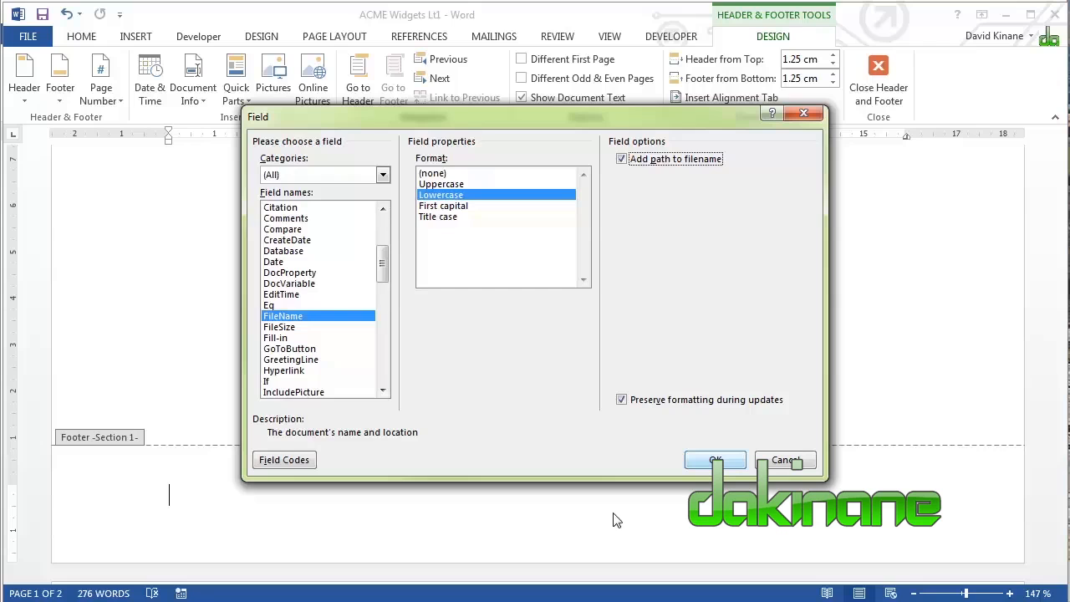
left_click(728, 462)
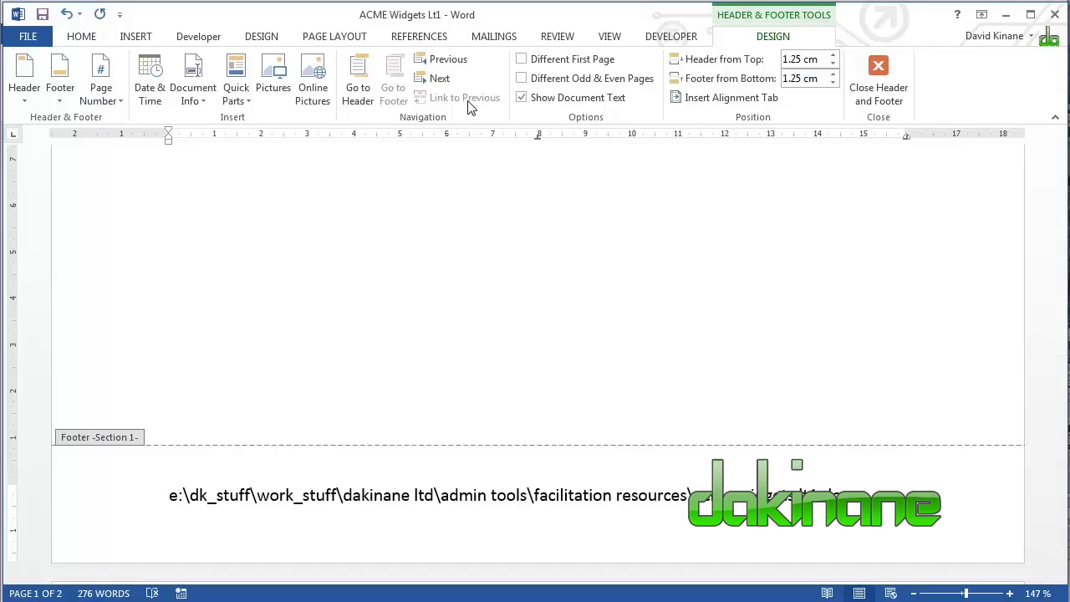
left_click(883, 67)
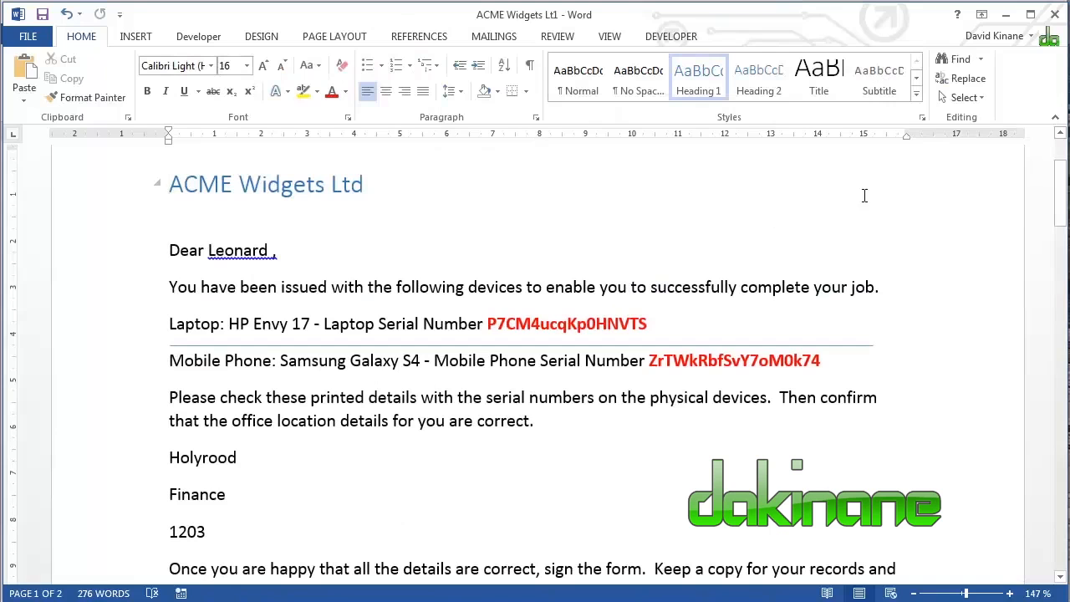
left_click_drag(1058, 209, 1058, 336)
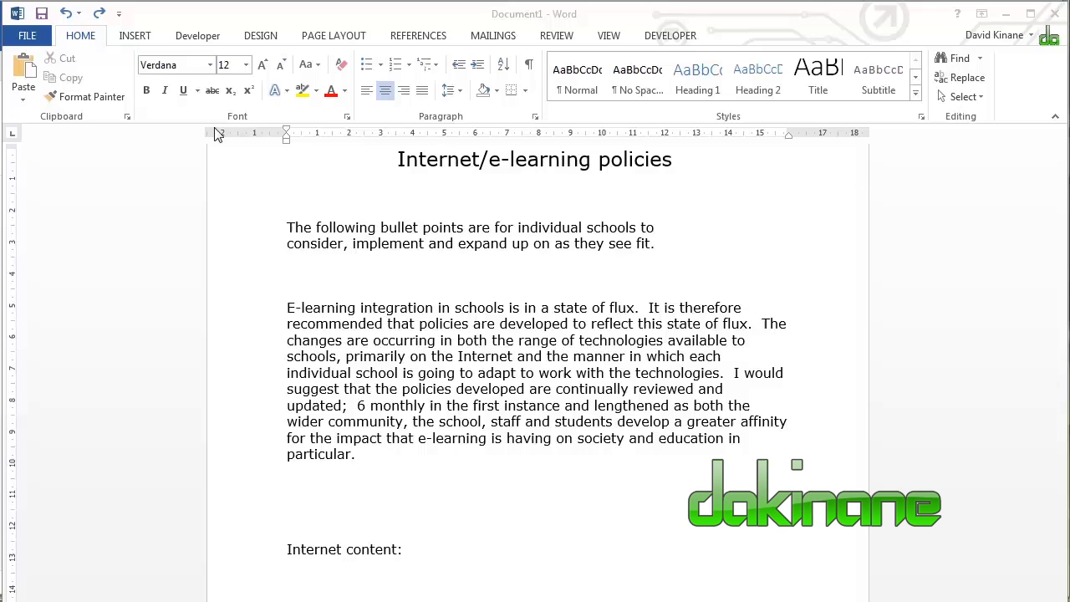
left_click(81, 38)
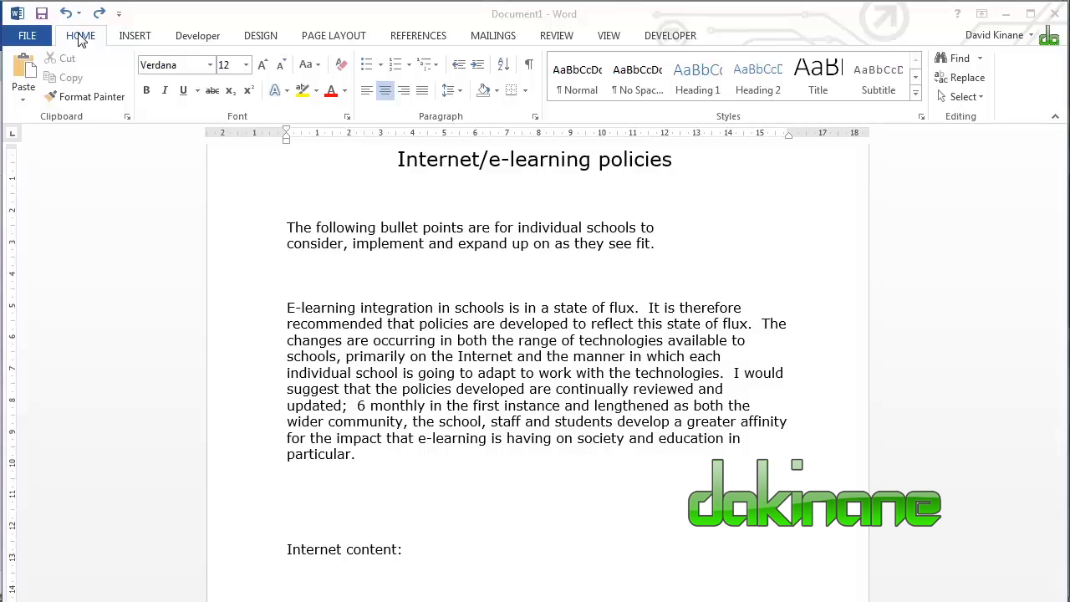
left_click(136, 38)
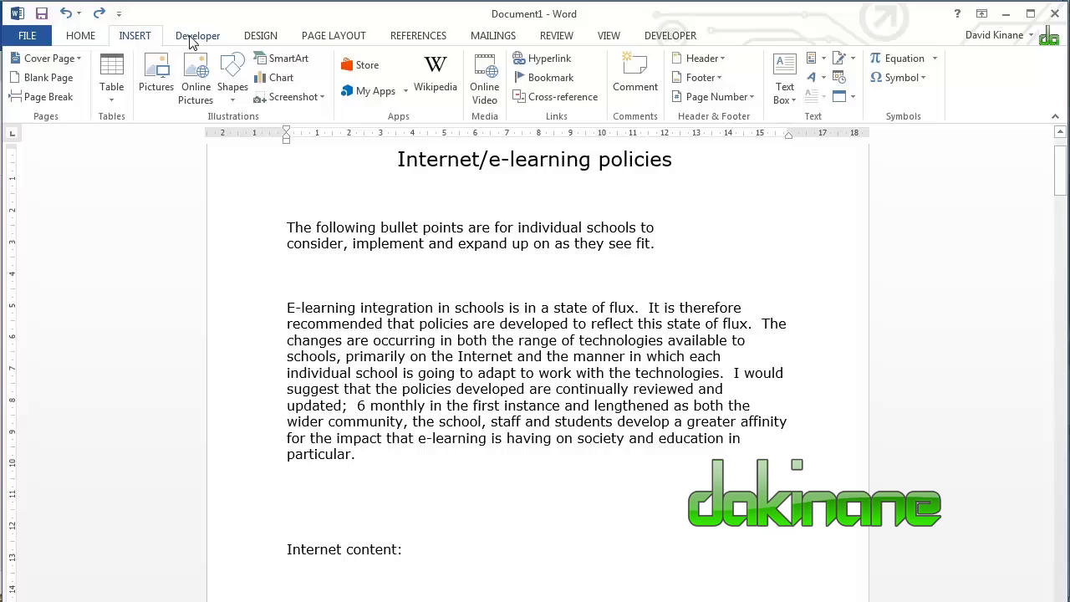
left_click(197, 35)
left_click(126, 37)
left_click(84, 38)
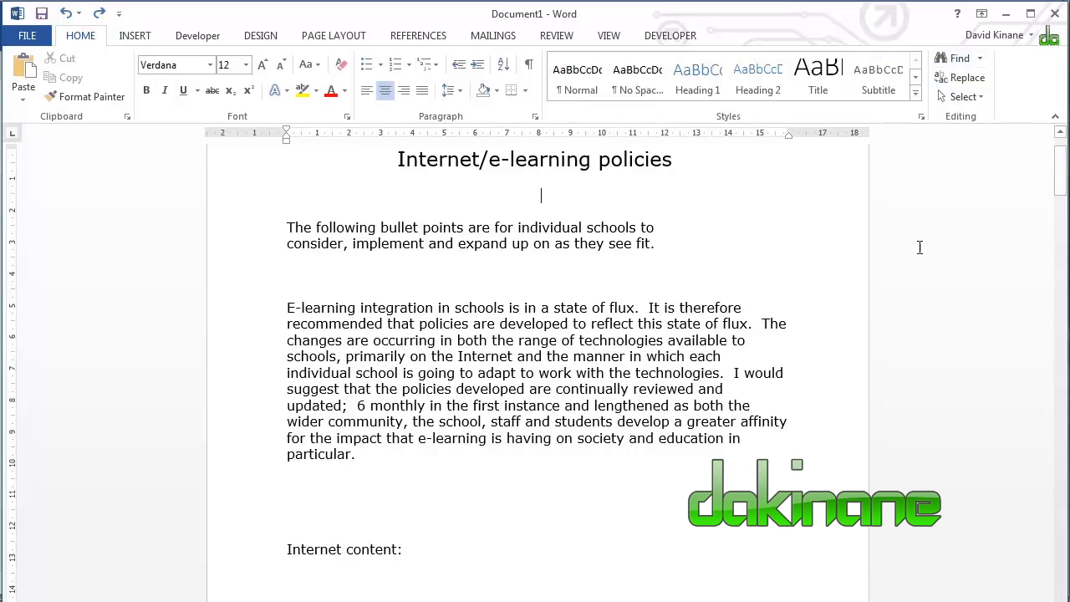
- Replace all occurrences of "etc" with "etc." throughout the Internet/e-learning policies document
left_click_drag(1061, 184, 1062, 208)
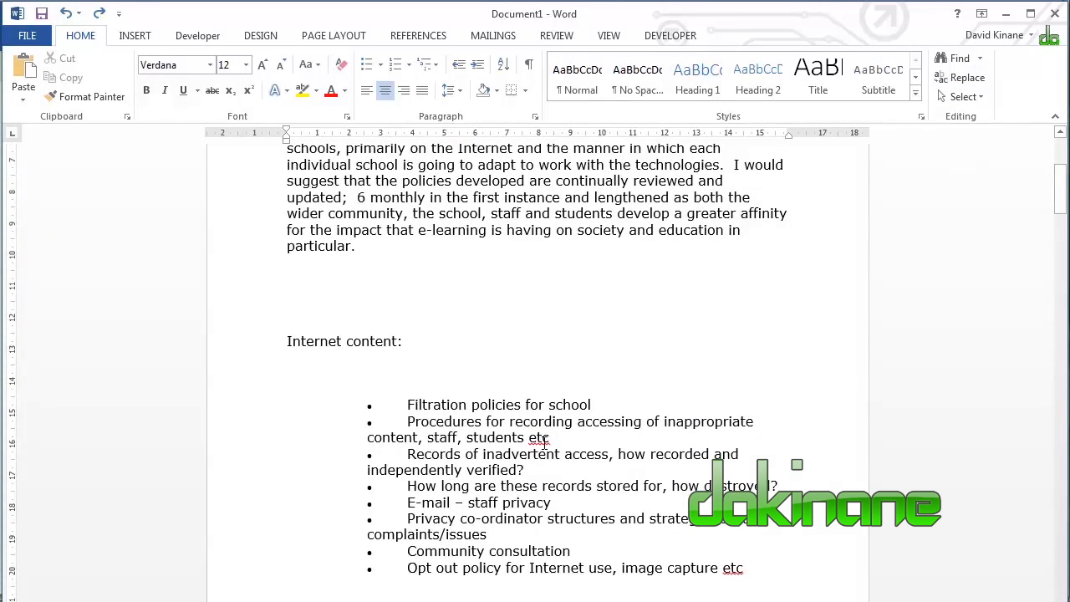
left_click_drag(1060, 209, 1058, 185)
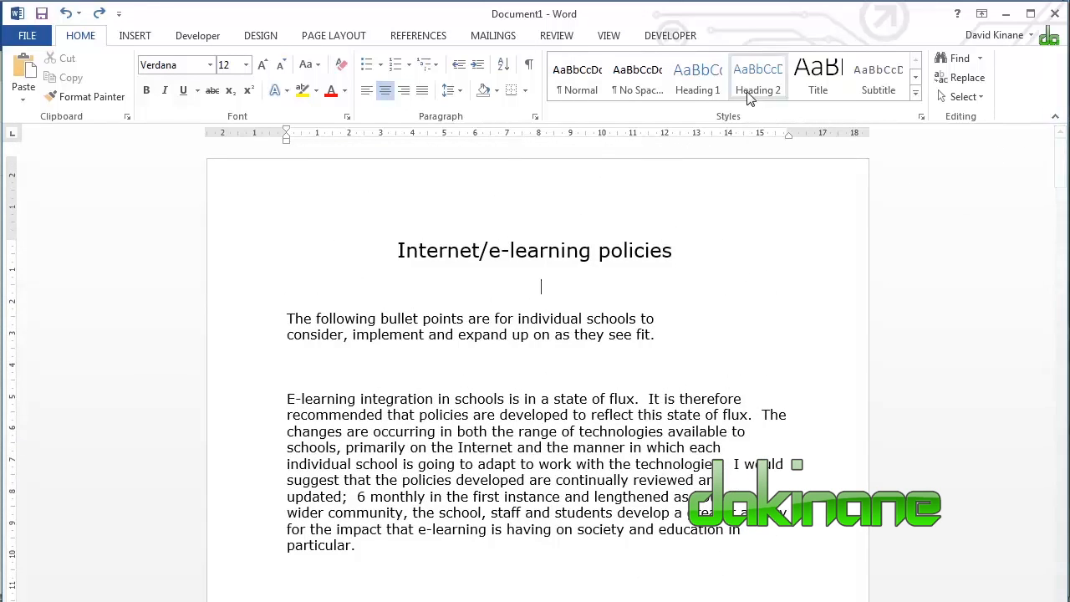
left_click(966, 81)
key("BackSpace")
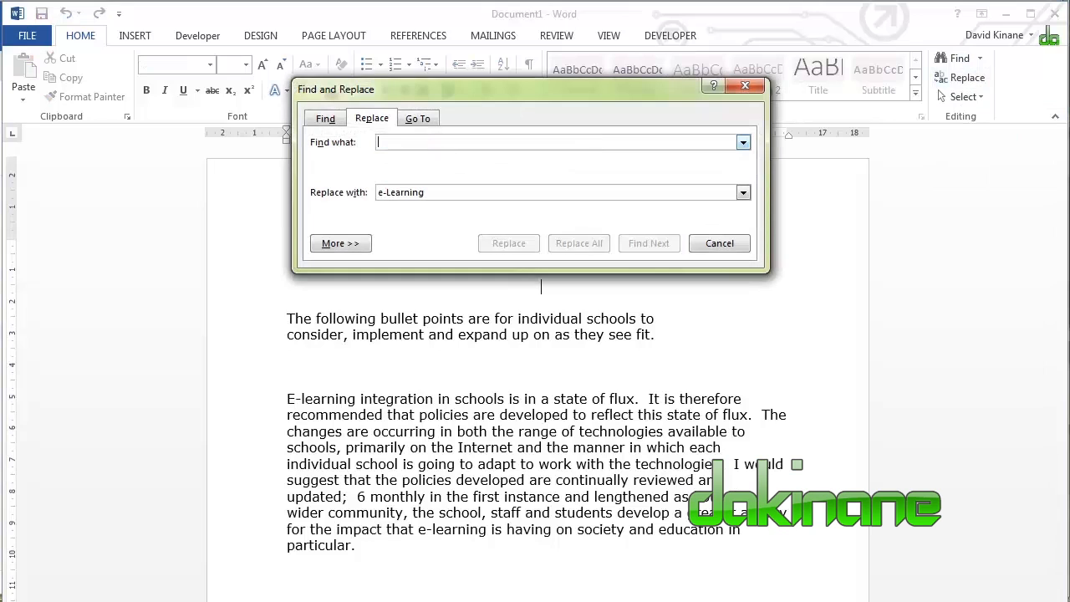
type("etc")
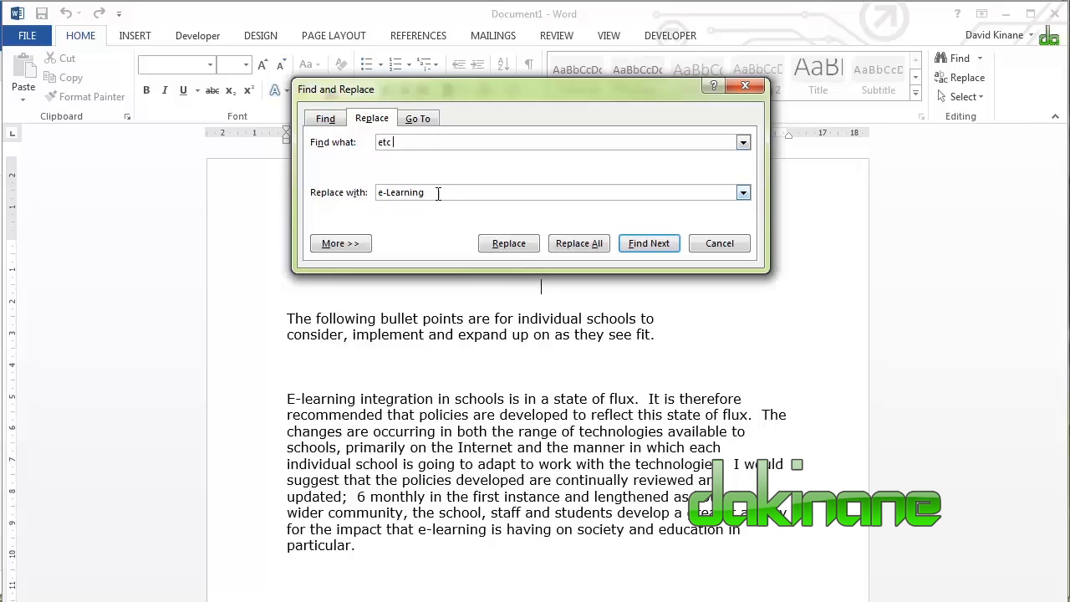
left_click_drag(437, 191, 347, 192)
key("BackSpace")
type("etc.")
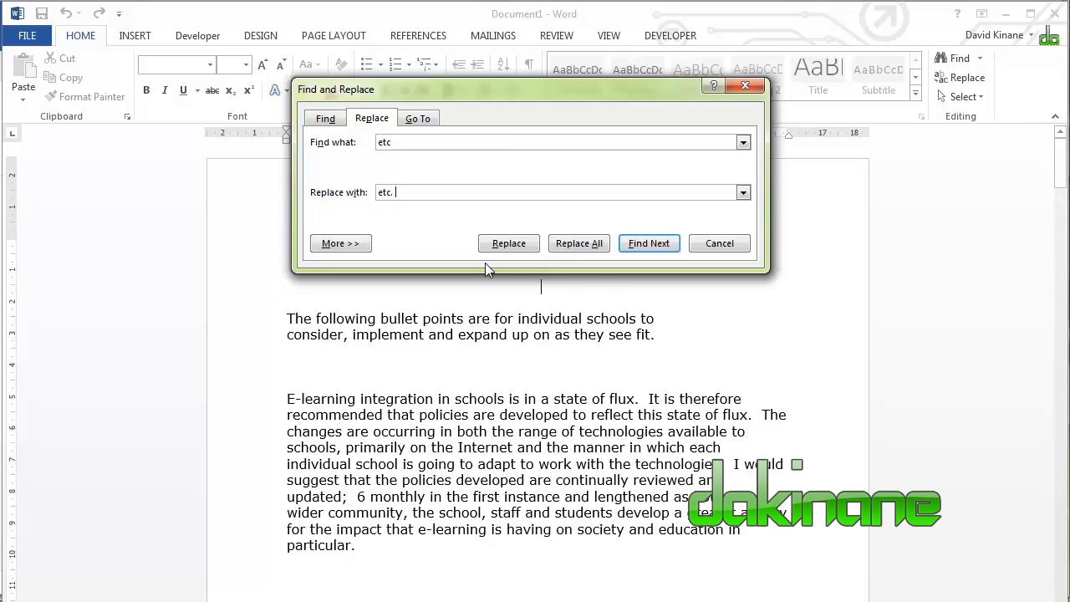
left_click(583, 244)
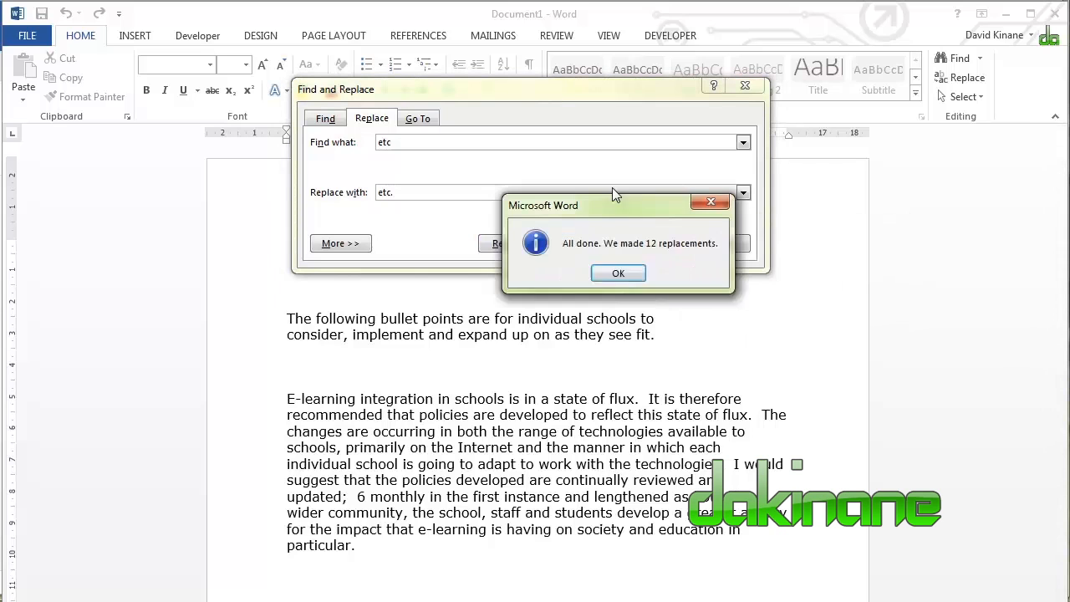
- Close the Replace dialog and check the replaced "etc." text in the Internet content bullet list
left_click(558, 246)
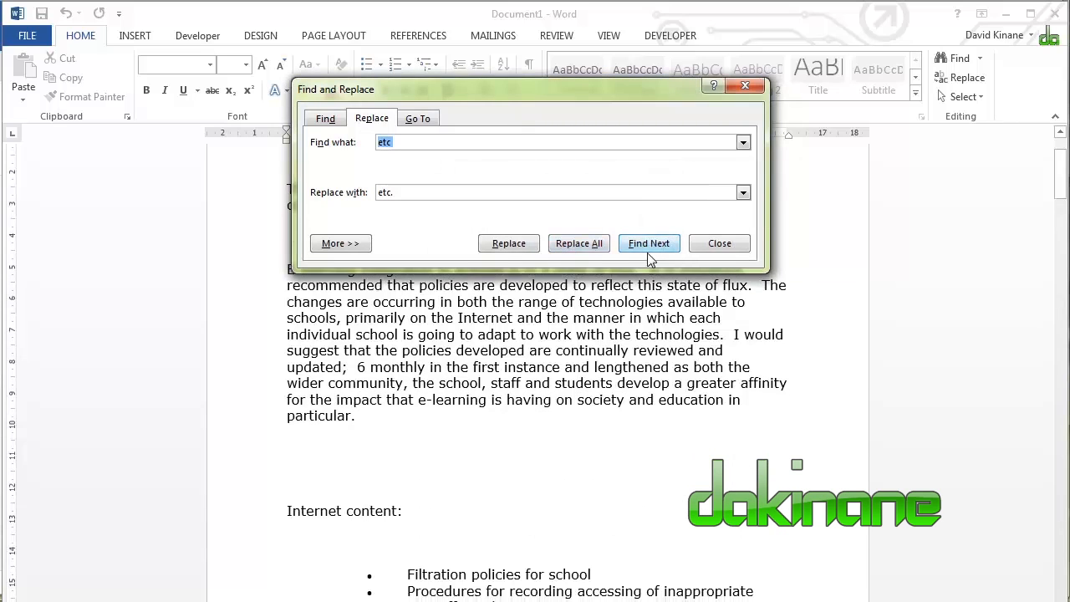
left_click(718, 244)
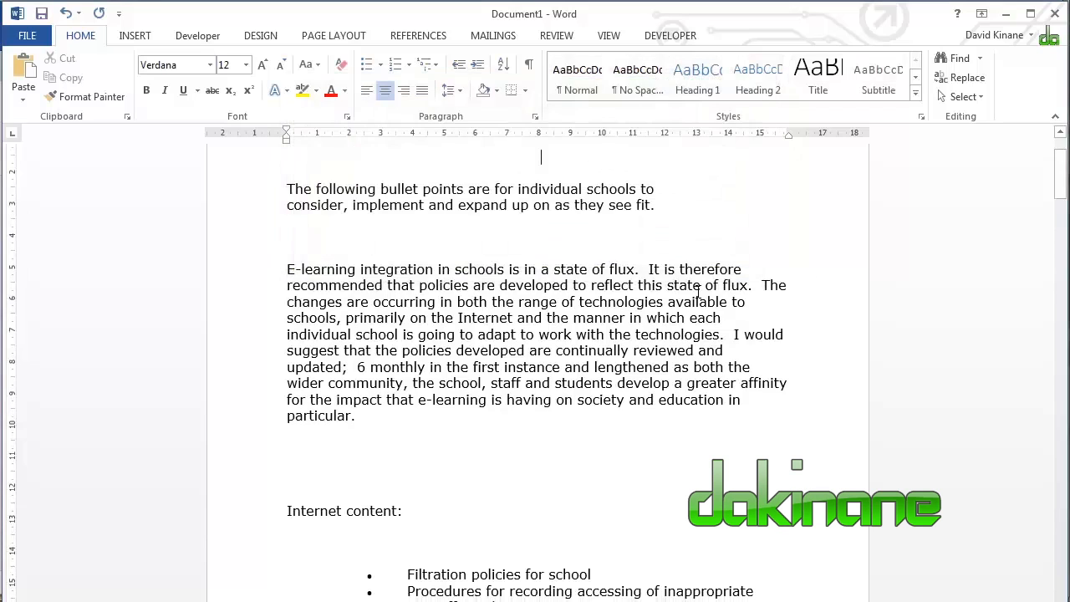
left_click_drag(1061, 196, 1062, 186)
scroll(1035, 227, "down", 2)
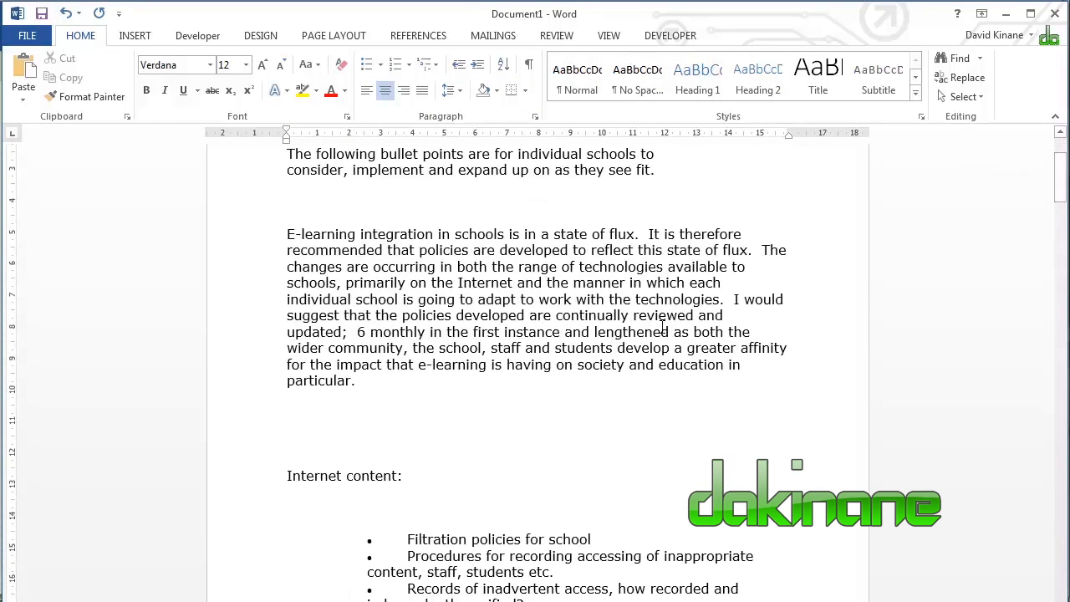
scroll(487, 449, "down", 3)
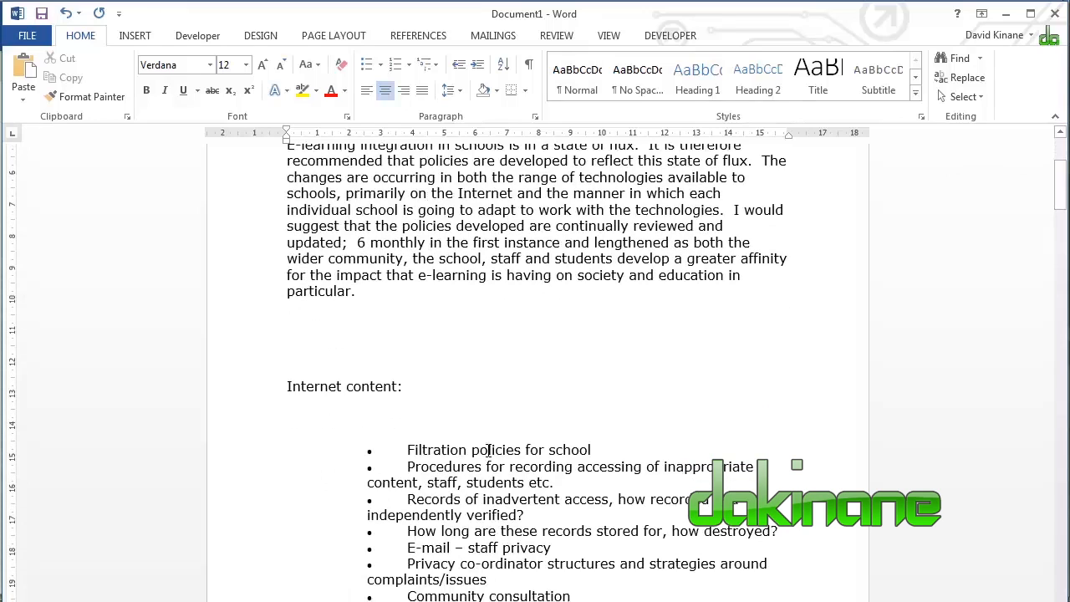
scroll(551, 480, "down", 2)
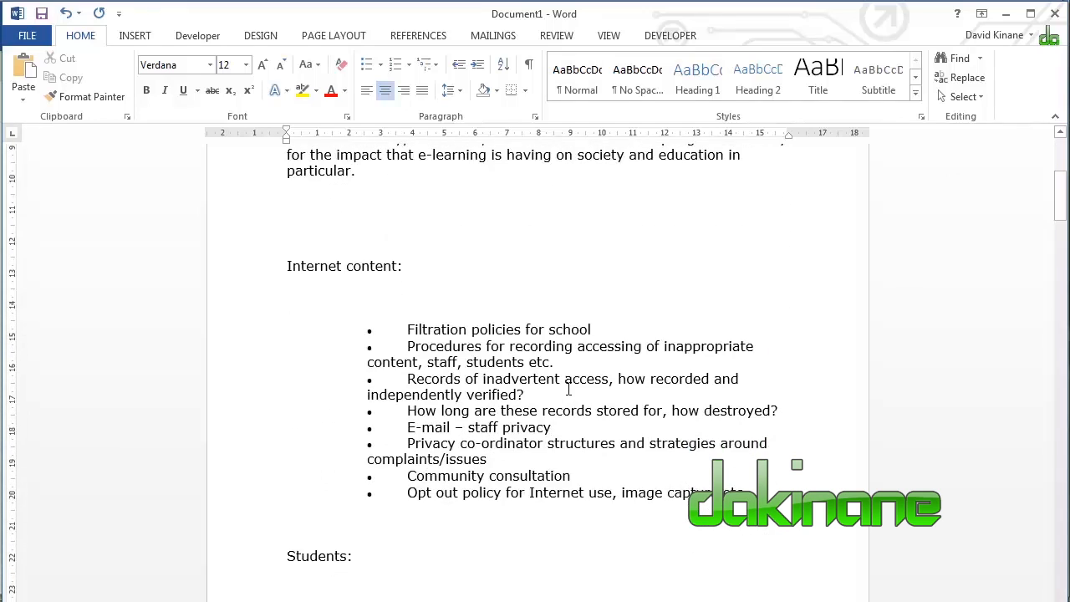
left_click_drag(565, 361, 532, 366)
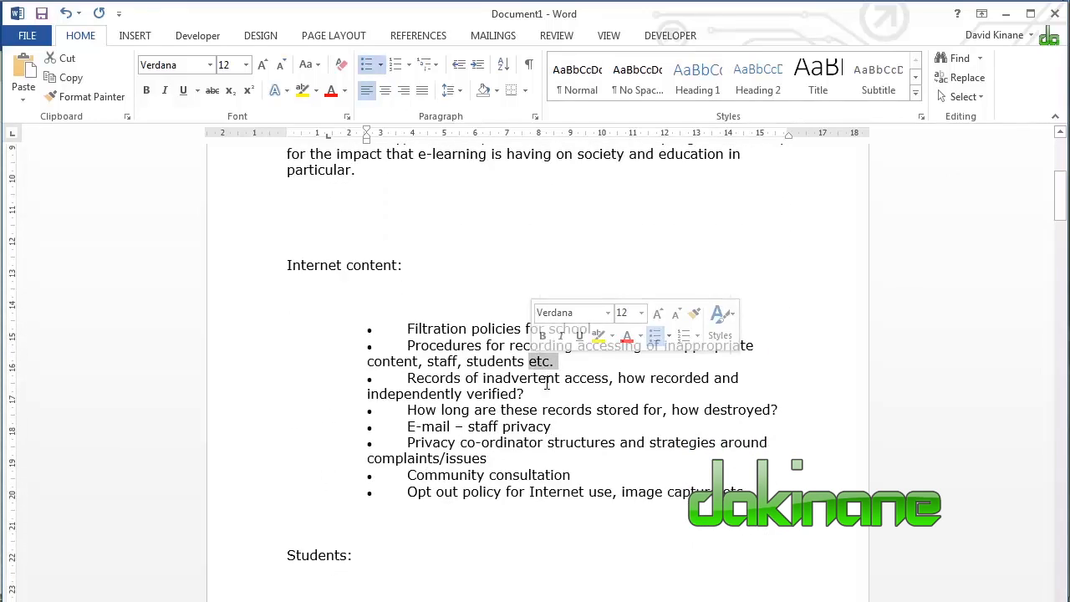
left_click(587, 364)
scroll(675, 418, "up", 4)
scroll(677, 424, "up", 4)
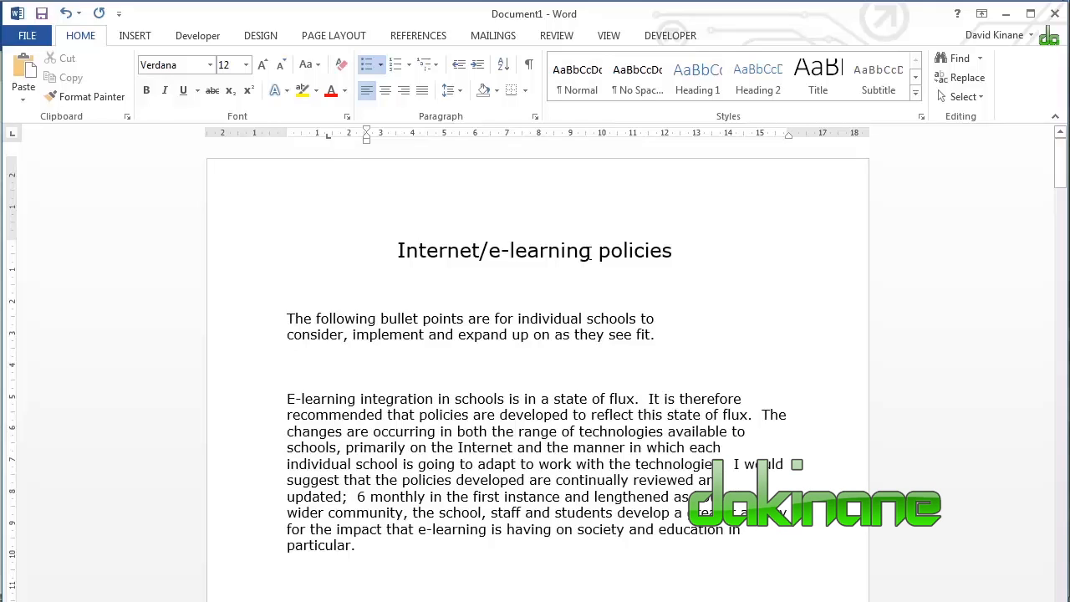
- Replace all occurrences of "e-learning", copied from the document title, with "e-Learning" throughout the document, and close the Replace dialog
left_click_drag(590, 254, 495, 261)
key("ctrl+c")
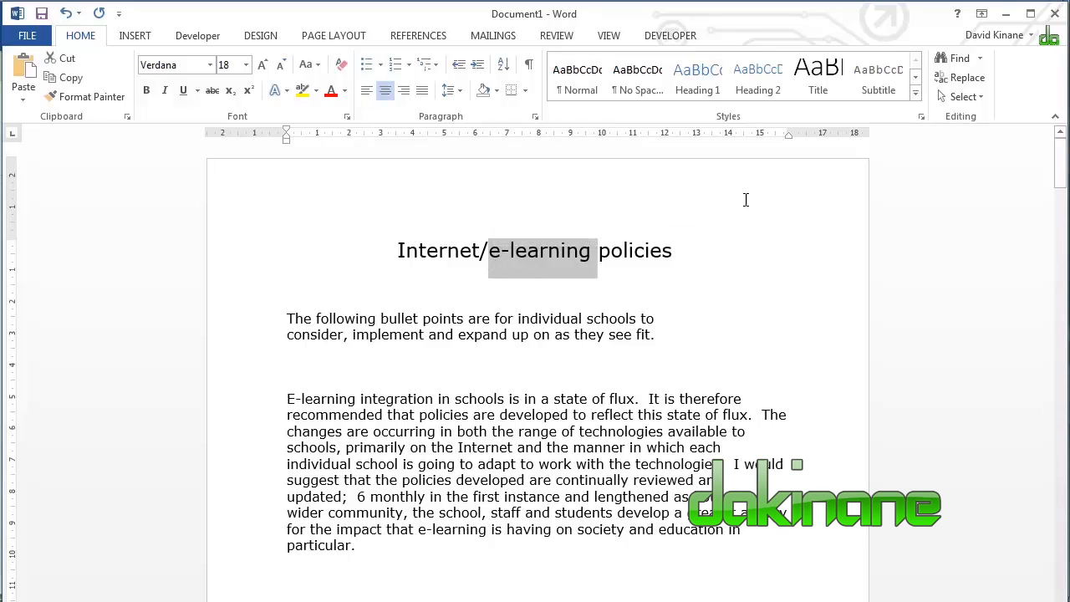
left_click(961, 77)
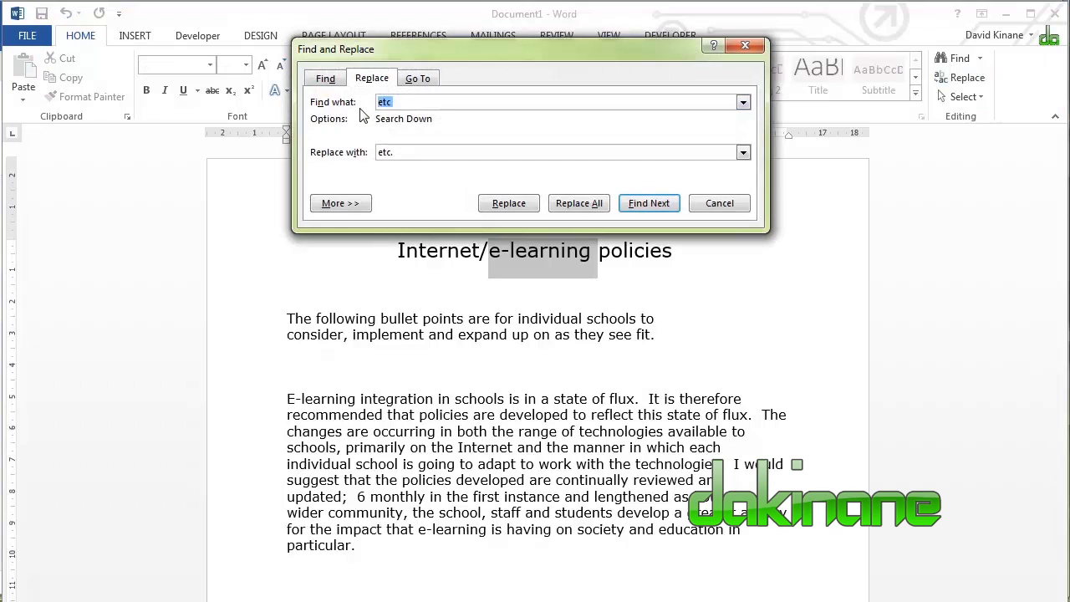
key("ctrl+v")
left_click_drag(402, 153, 365, 152)
key("Delete")
type("e-Learning")
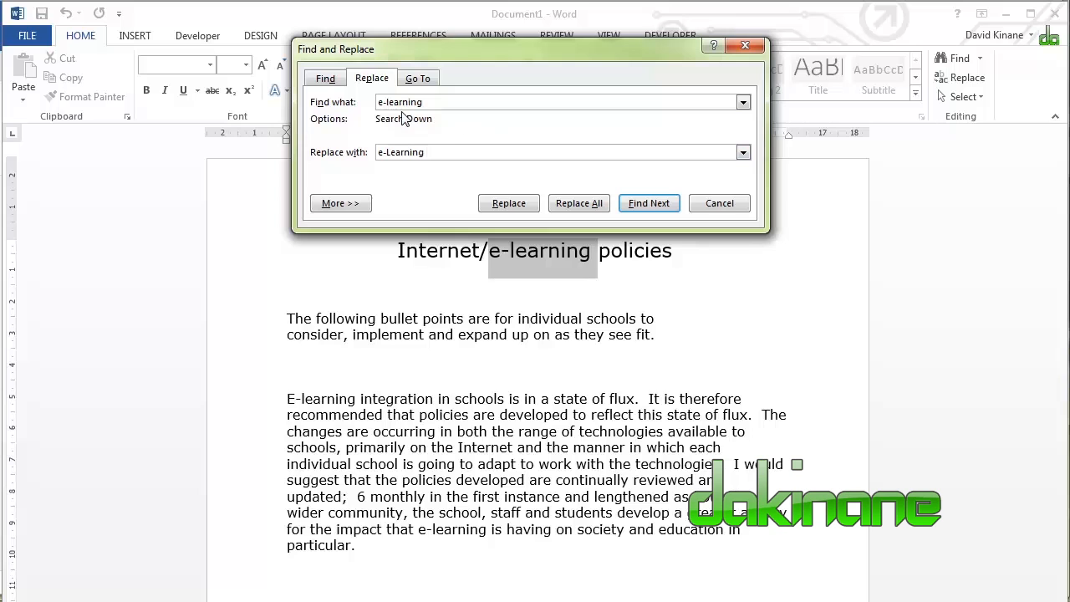
left_click(580, 203)
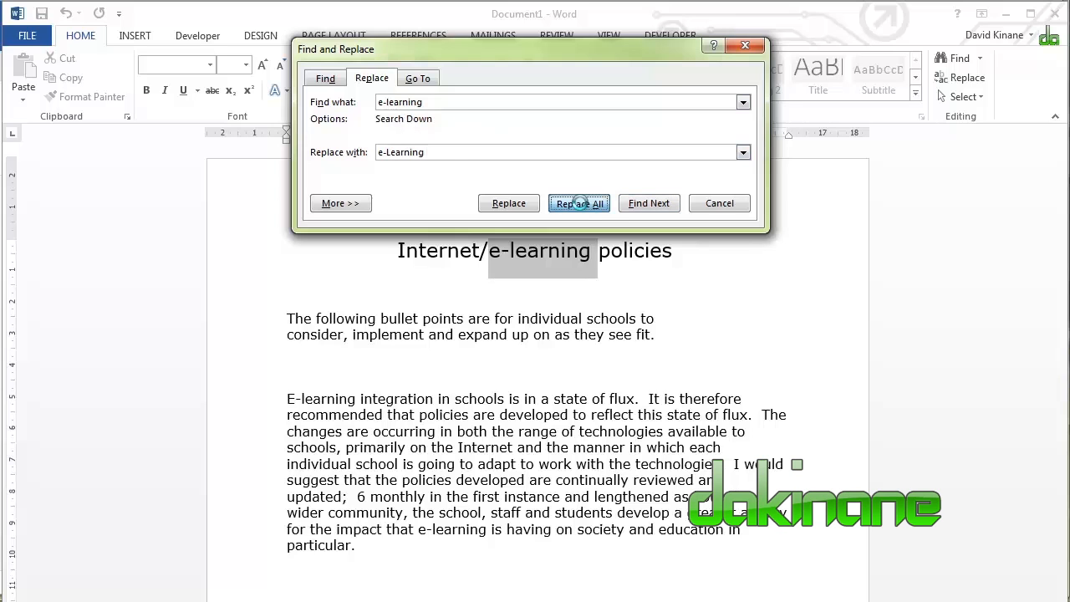
left_click(769, 304)
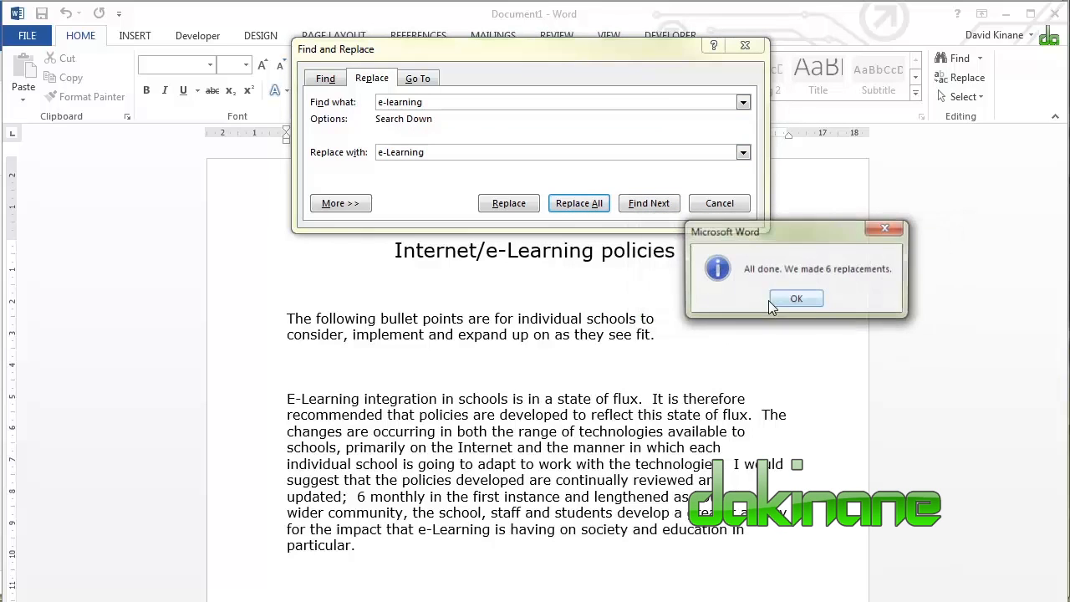
left_click(805, 301)
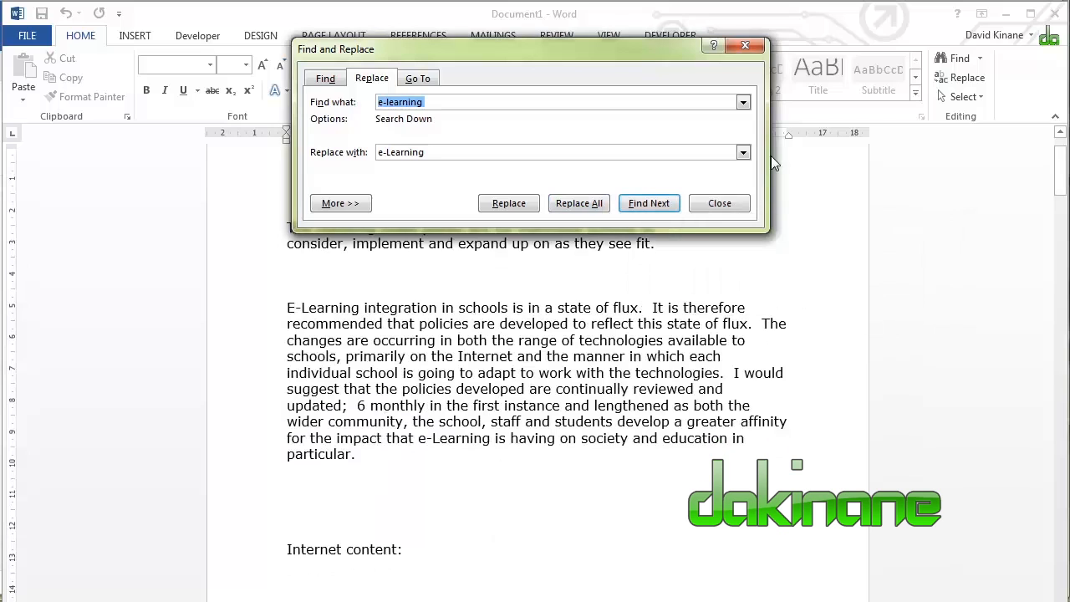
left_click(719, 204)
left_click(584, 201)
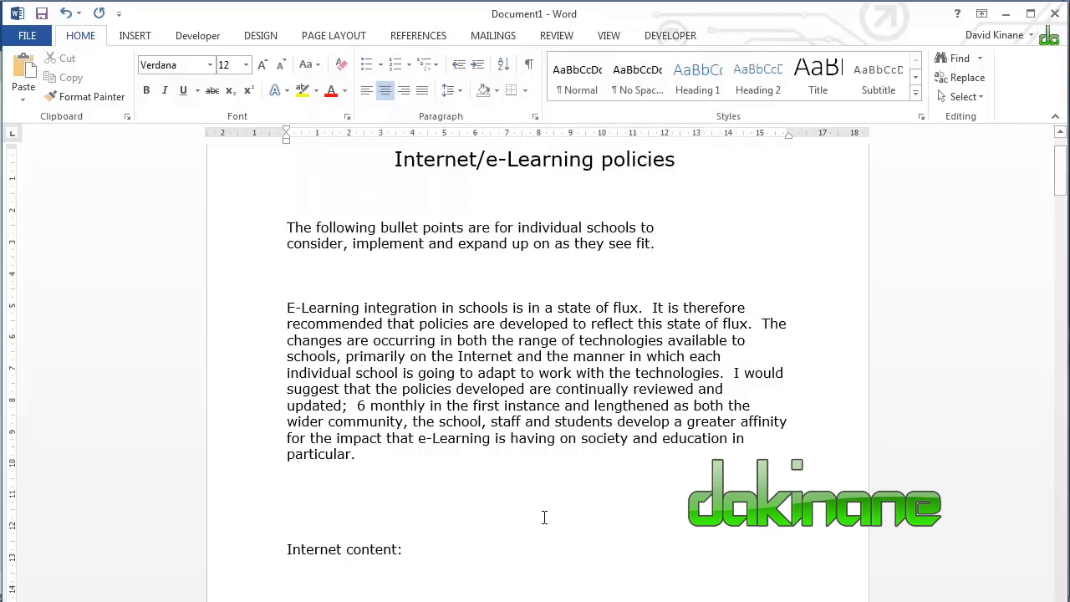
scroll(544, 518, "down", 7)
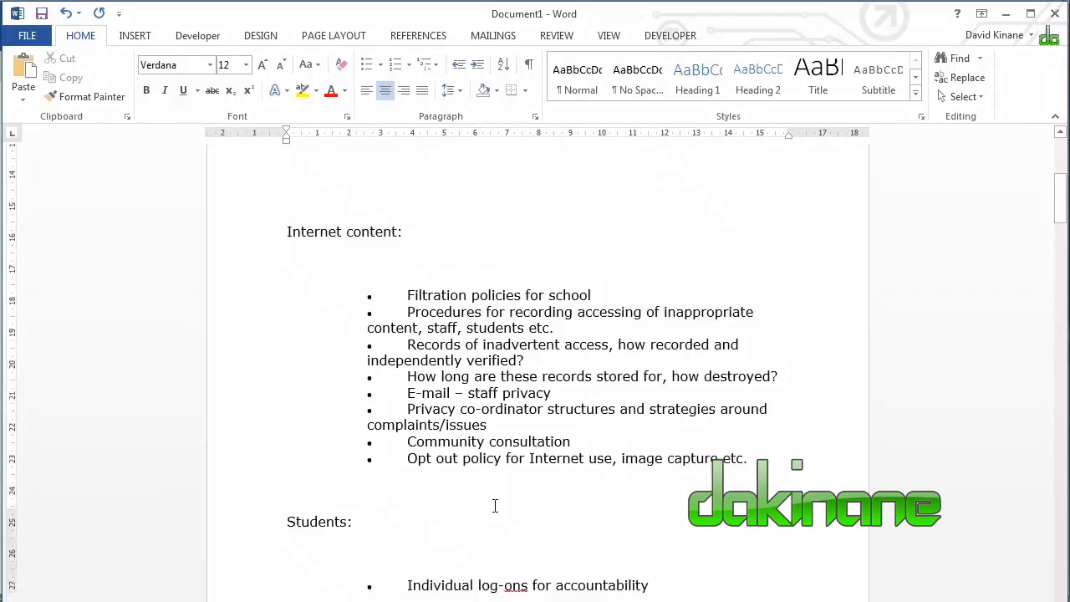
scroll(569, 512, "down", 7)
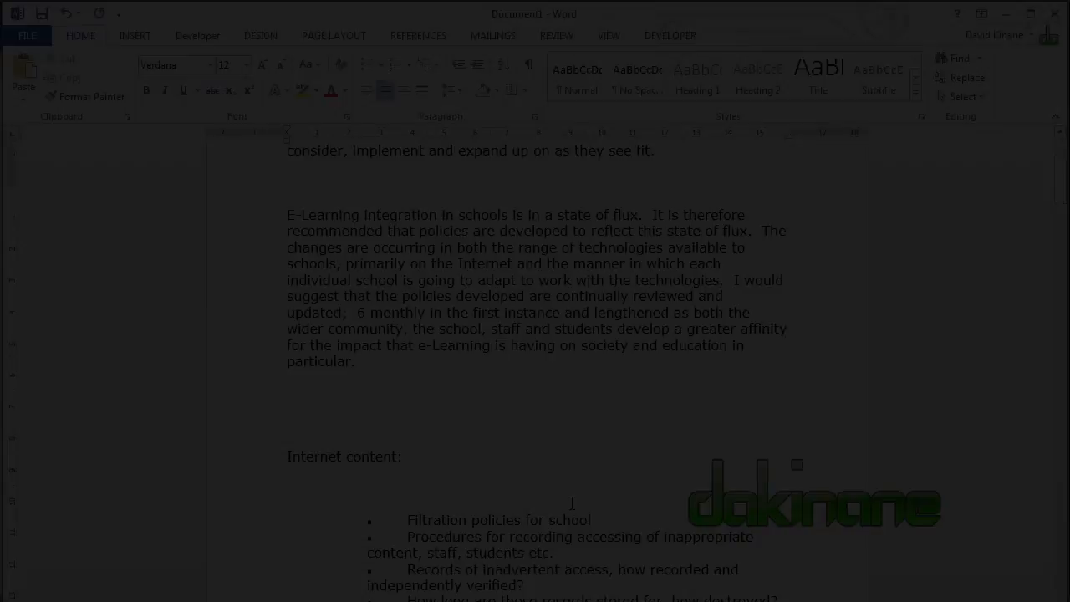